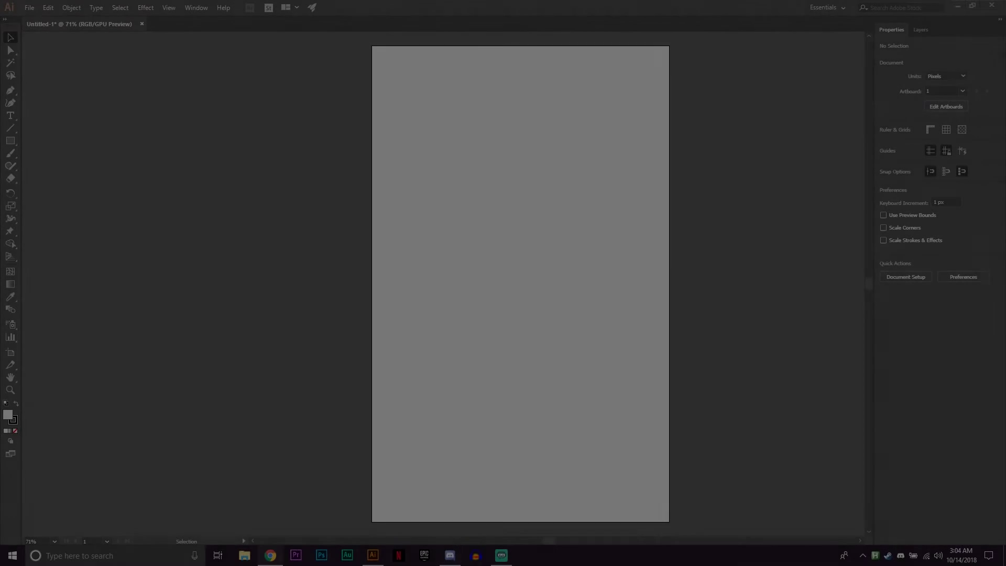
Pen-draw the jar's rounded outline, open at the top, with a 10 pt black stroke
key("p")
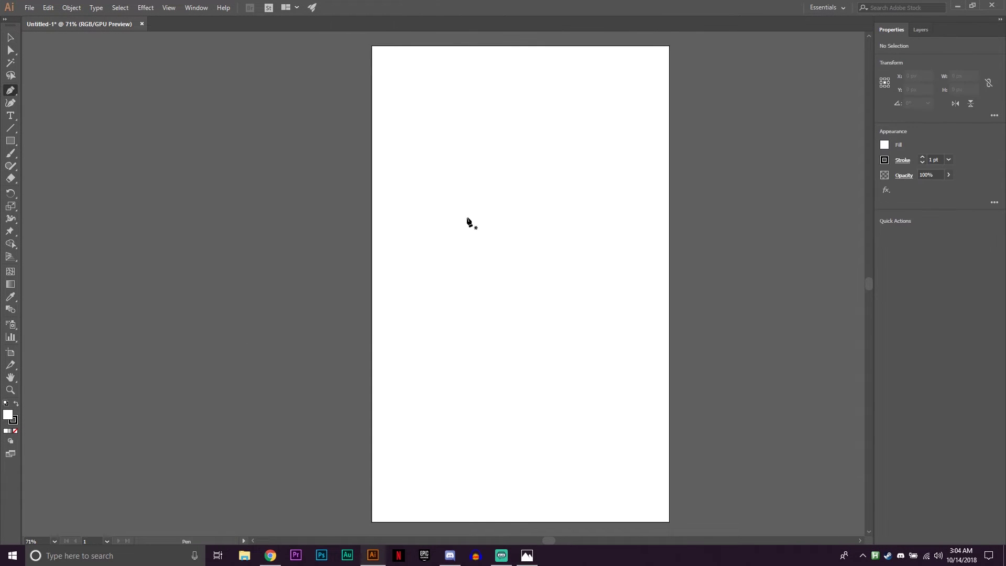
left_click(455, 164)
left_click(426, 164)
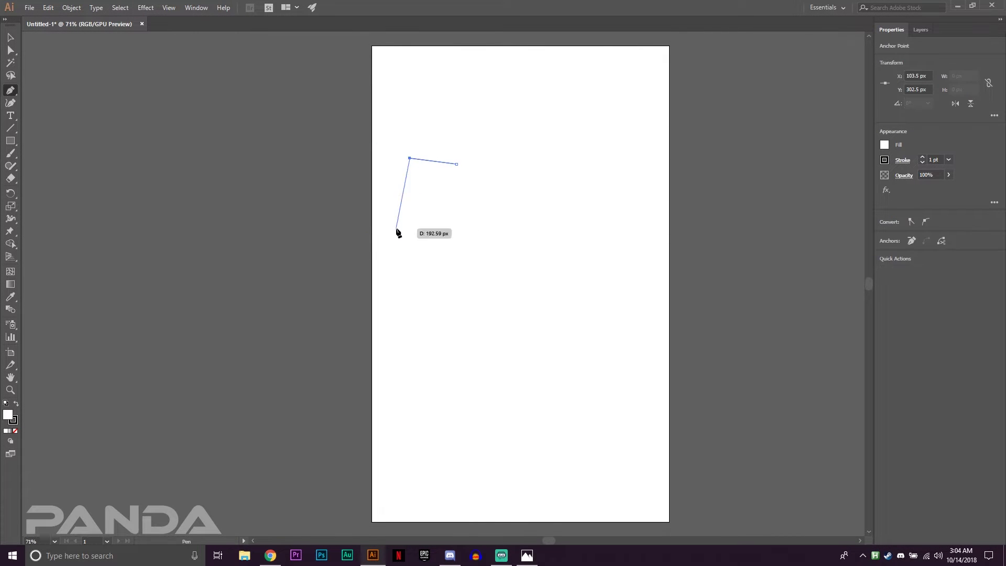
left_click(426, 392)
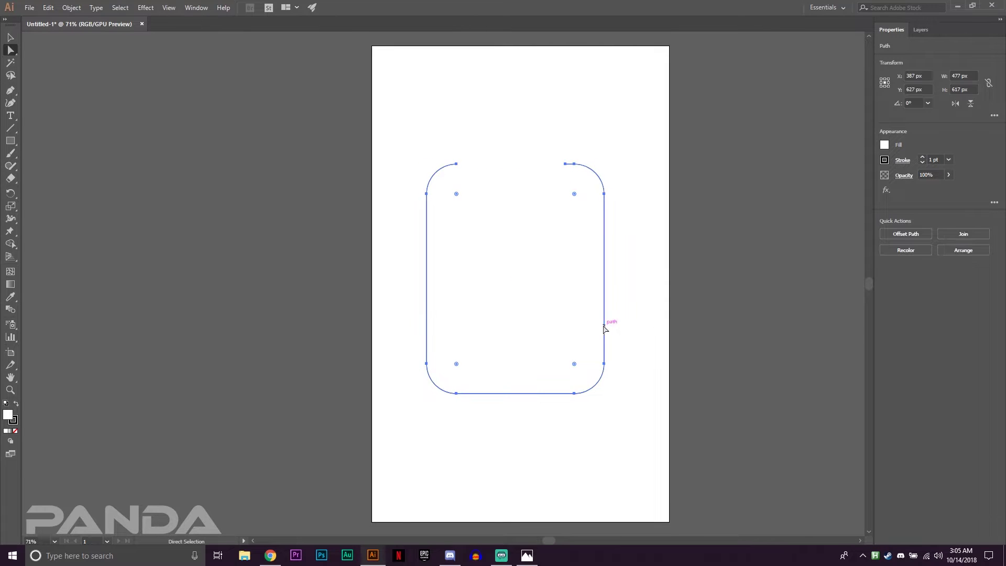
left_click(948, 159)
left_click(964, 310)
left_click(340, 257)
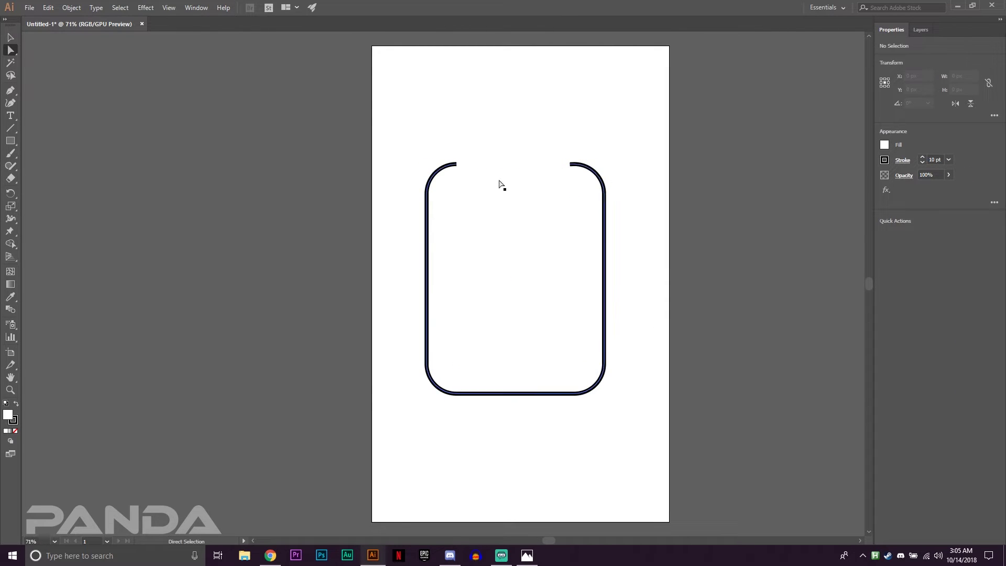
Brush trial strokes across the jar's top opening, then undo them
key("b")
mouse_move(451, 128)
left_mouse_down()
mouse_move(498, 144)
mouse_move(480, 171)
left_mouse_up()
left_click_drag(494, 172, 526, 171)
left_click_drag(548, 168, 573, 163)
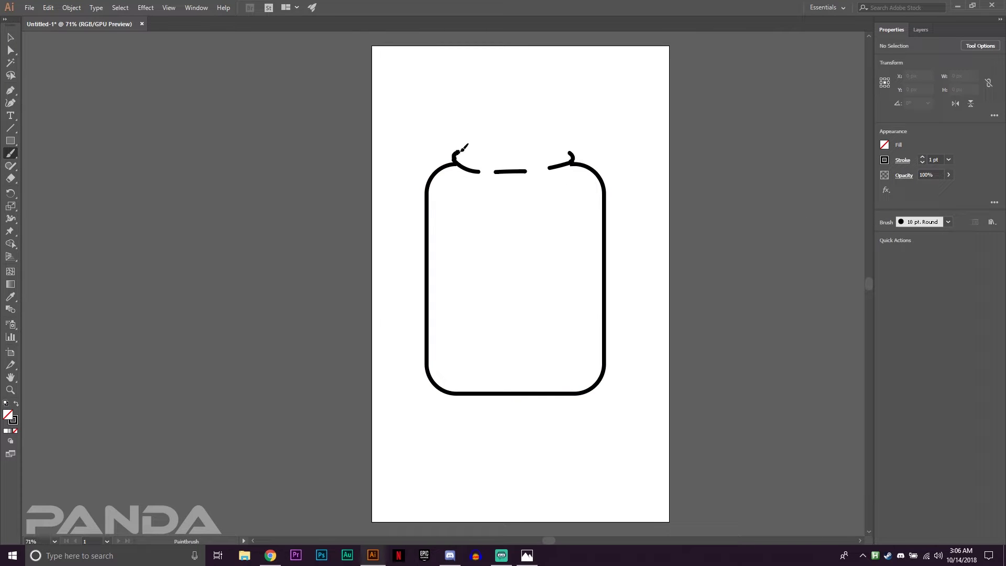
left_click_drag(460, 156, 573, 152)
key("ctrl+z")
key("ctrl+z")
key("ctrl+z")
key("ctrl+z")
Draw a 6 pt curvature curve above the opening, then undo it
key("shift+grave")
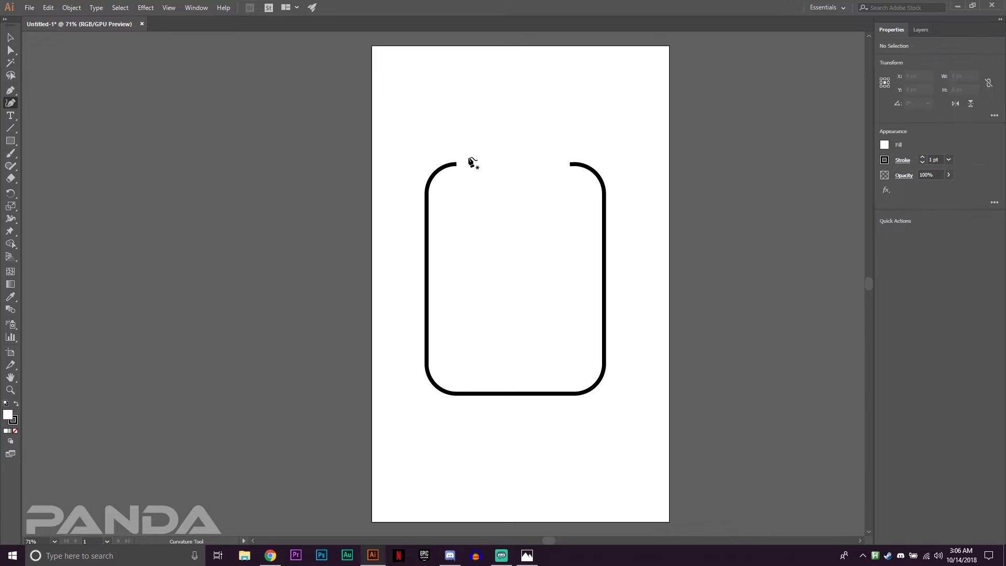
left_click(456, 164)
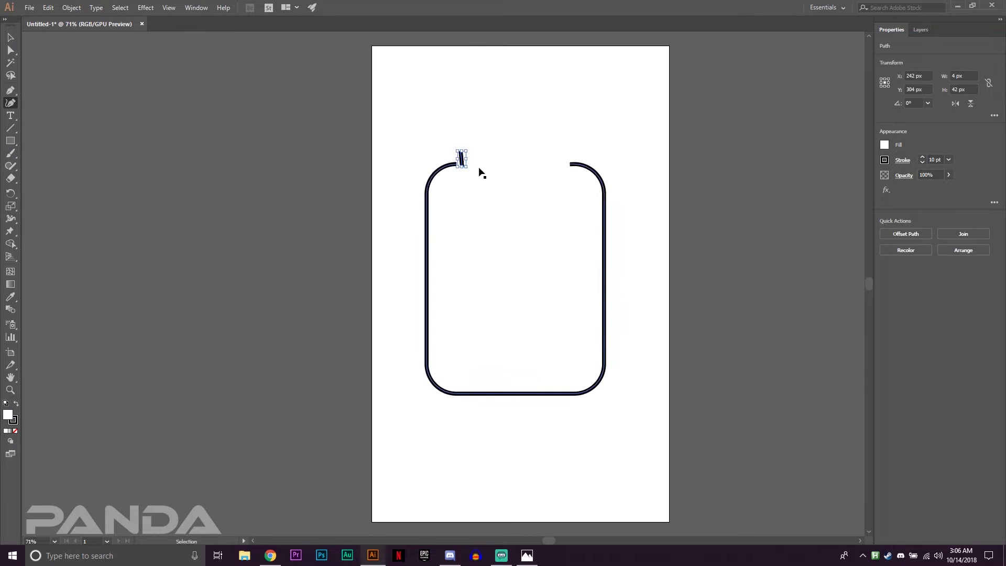
left_click(948, 159)
left_click(961, 262)
left_click(454, 119)
left_click(458, 143)
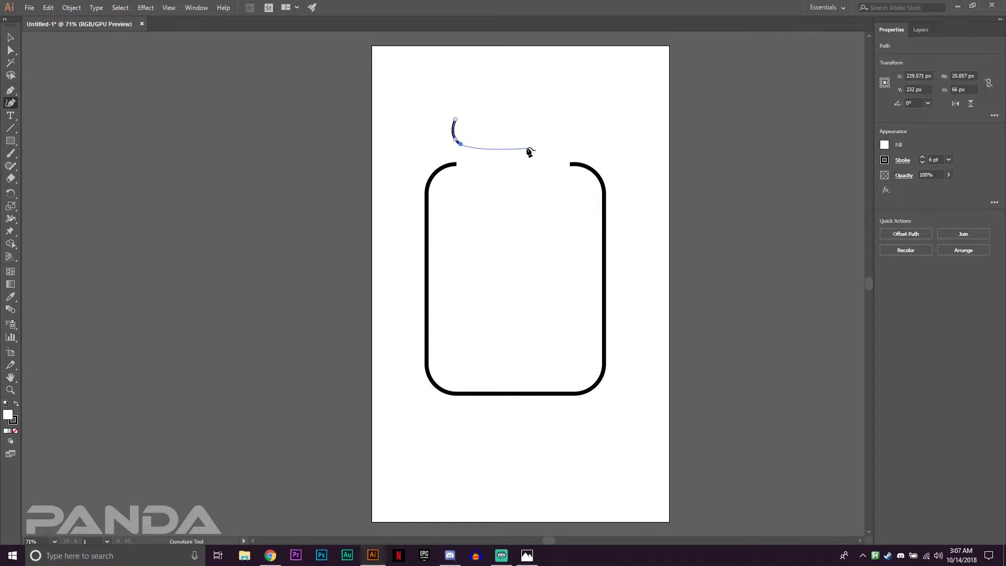
left_click(572, 141)
key("ctrl+z")
key("ctrl+z")
key("ctrl+z")
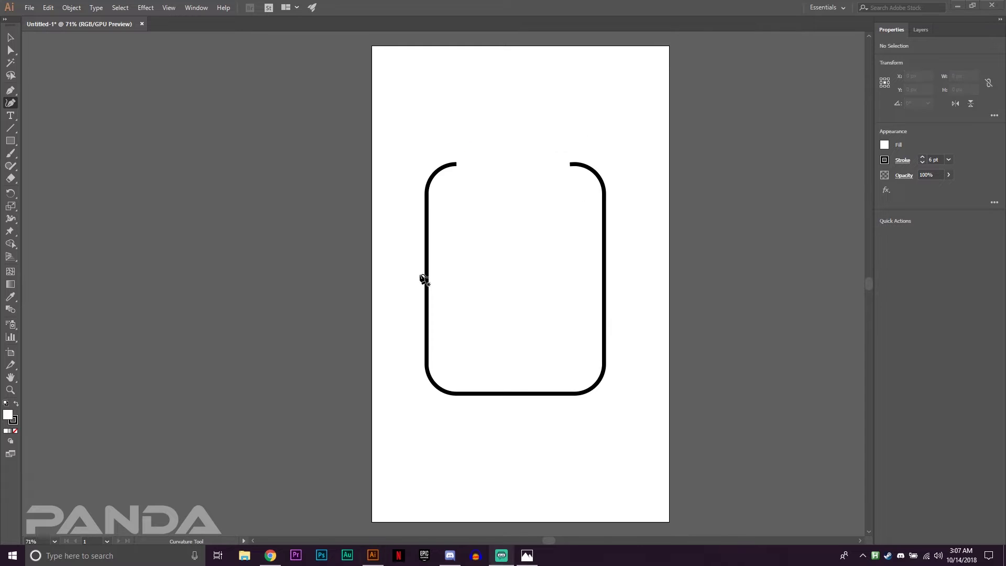
Draw a small curl, move it onto the jar's top-left end, and mirror a copy
left_click(463, 120)
left_click(462, 140)
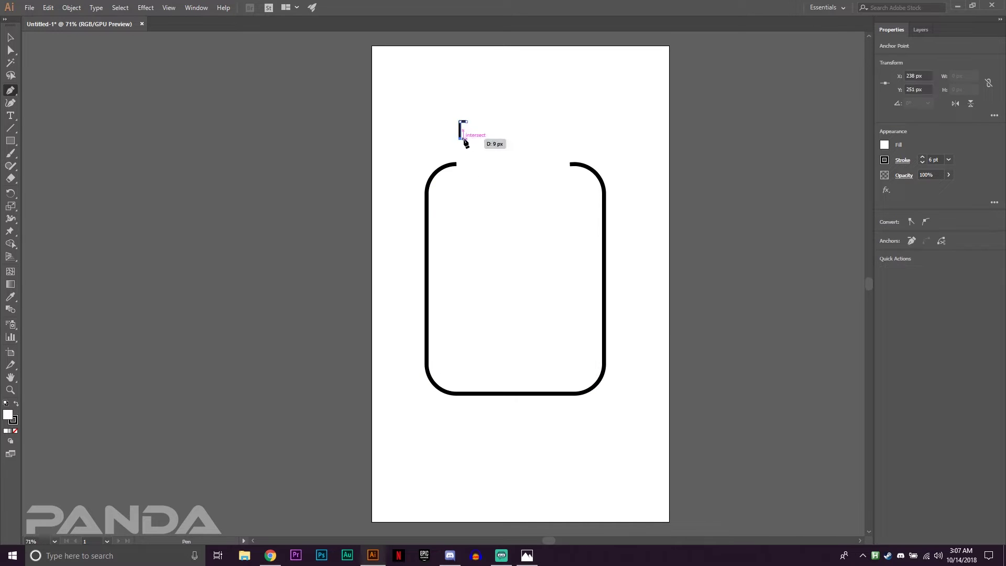
key("v")
mouse_move(468, 132)
left_mouse_down()
mouse_move(446, 299)
mouse_move(697, 166)
left_mouse_up()
key("ctrl+plus")
key("ctrl+plus")
Place the mirrored curl on the top-right end, then try and undo a joining line
left_click(568, 227)
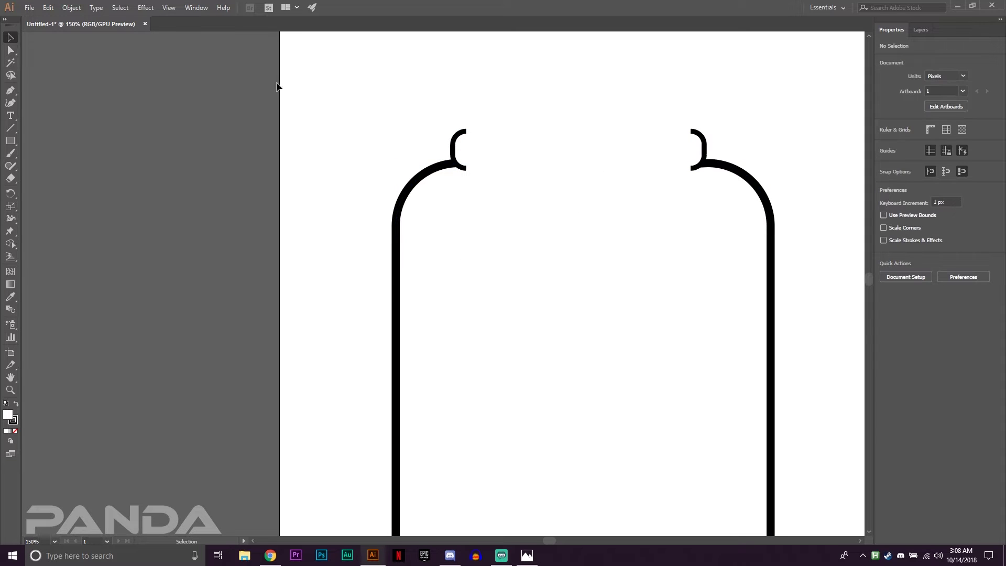
left_click(10, 103)
left_click(465, 168)
left_click(691, 168)
left_click(588, 169)
key("ctrl+z")
key("ctrl+z")
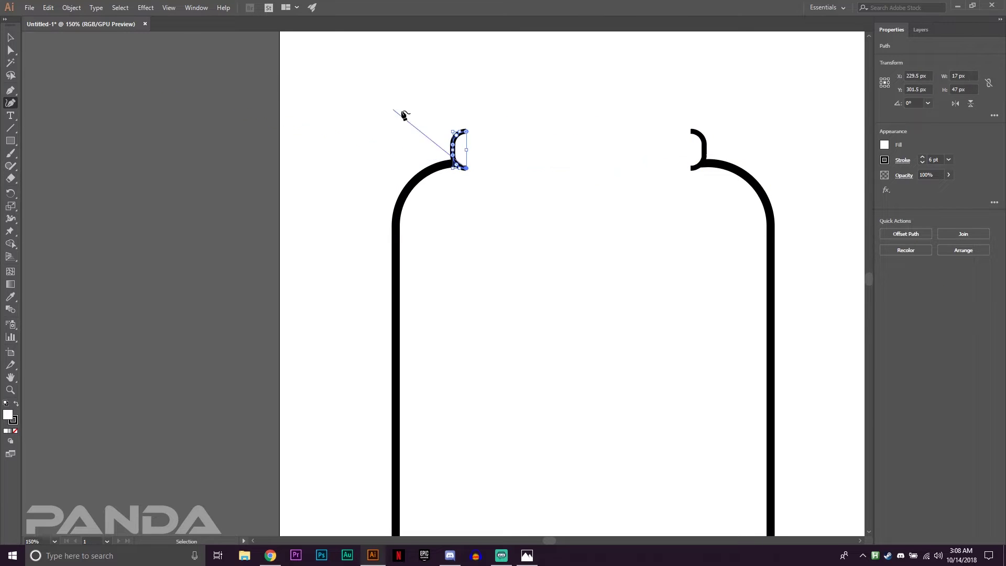
Draw a neck curve, then move, tilt and reshape it between the lip ends
left_click(465, 102)
left_click(715, 93)
key("v")
mouse_move(634, 99)
left_mouse_down()
mouse_move(600, 193)
mouse_move(602, 184)
left_mouse_up()
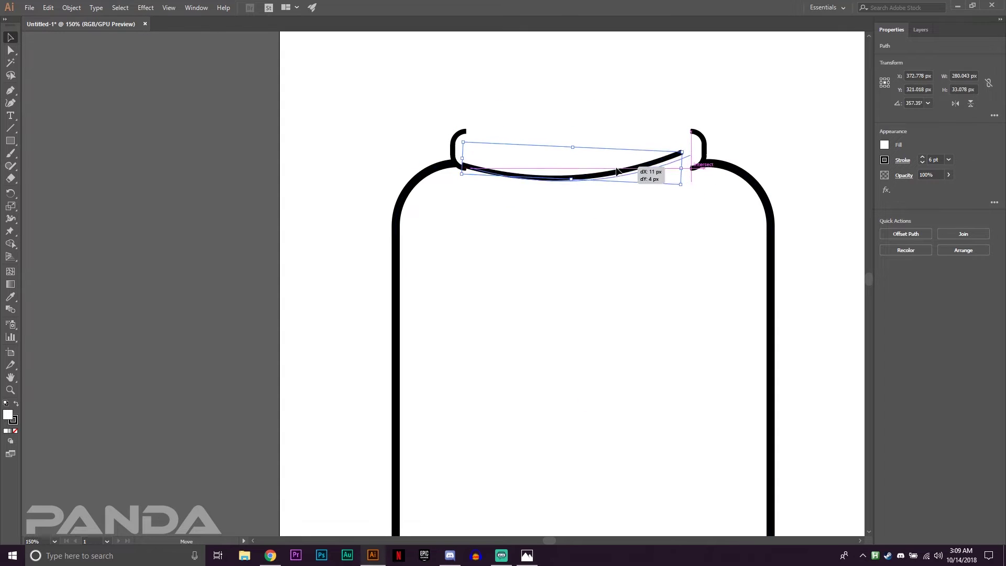
left_click_drag(702, 158, 691, 168)
key("shift+grave")
left_click_drag(569, 183, 517, 180)
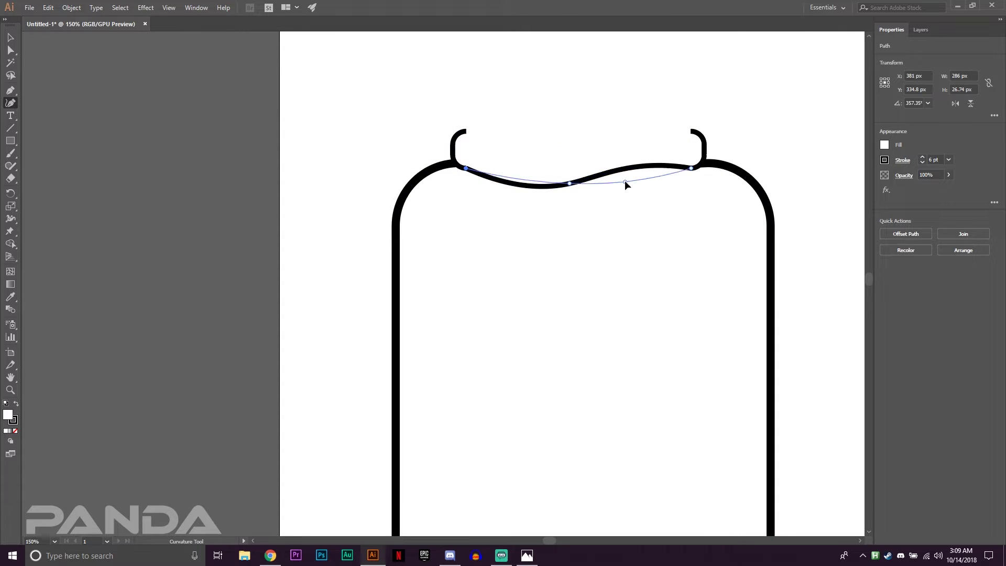
left_click_drag(624, 186, 622, 178)
Copy the neck curve and move the copy up beneath it, widened across the neck
key("v")
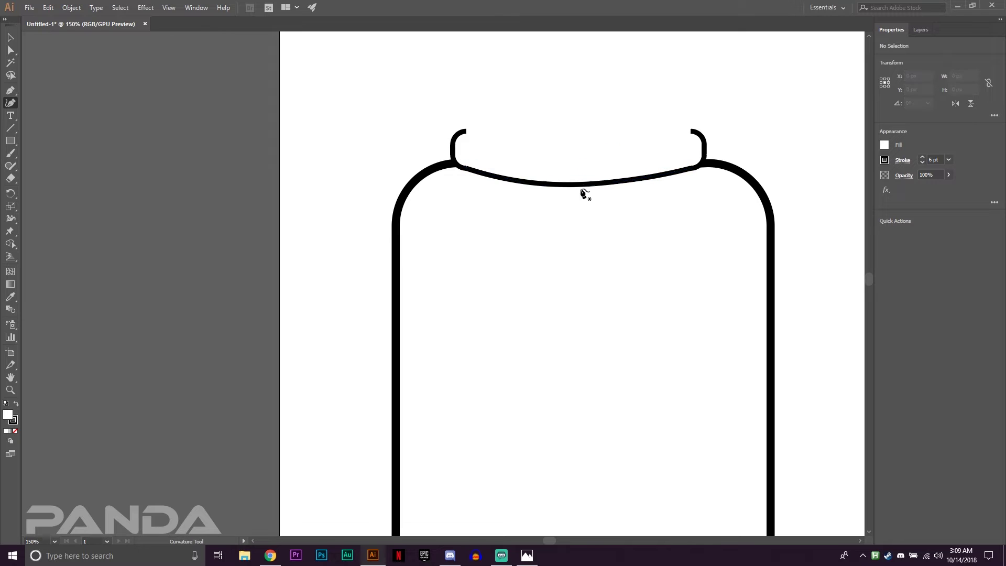
left_click(581, 185)
key("ctrl+c")
key("ctrl+v")
left_click(579, 185)
left_click(884, 144)
left_click(607, 279)
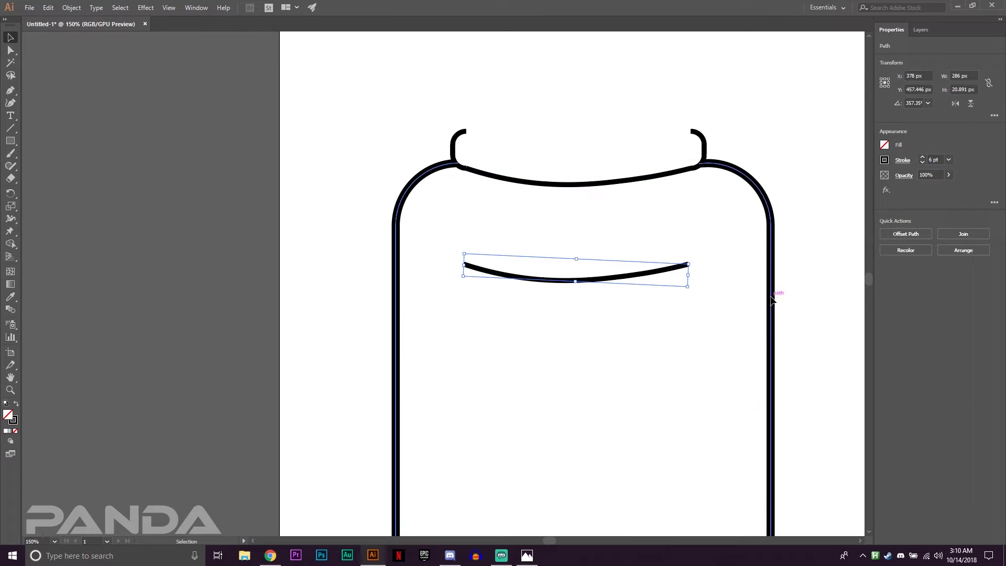
left_click(702, 144)
left_click(453, 147)
left_click(884, 144)
left_click_drag(606, 279, 606, 166)
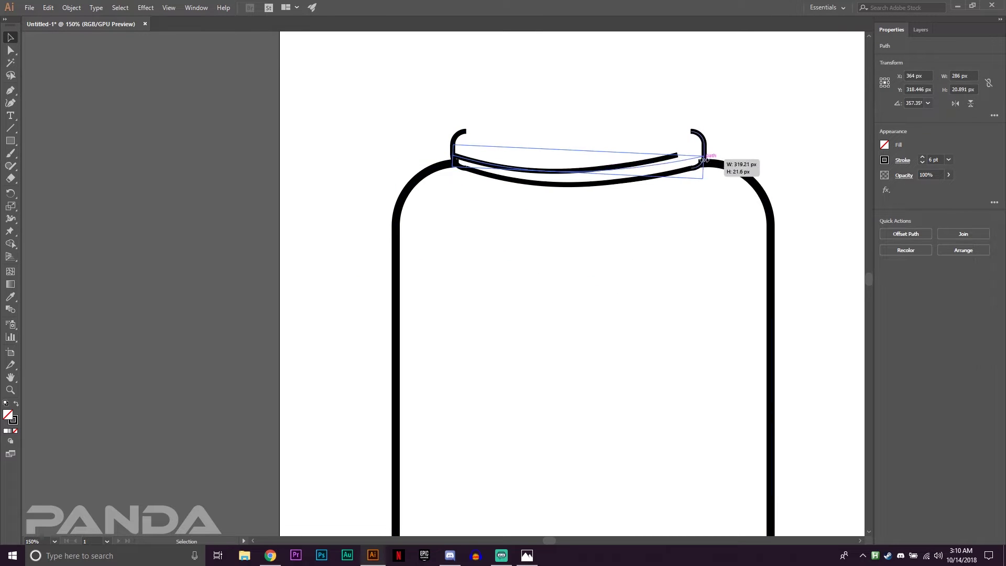
left_click_drag(686, 157, 704, 154)
Check the stroke weights of the lip pieces and neck band, then deselect
left_click(693, 175)
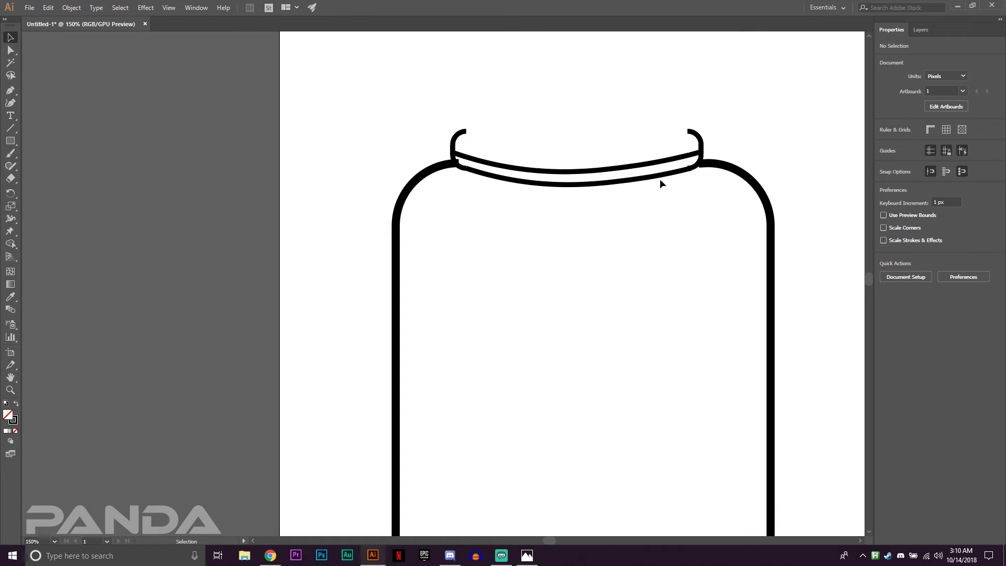
left_click(696, 157)
left_click(699, 139)
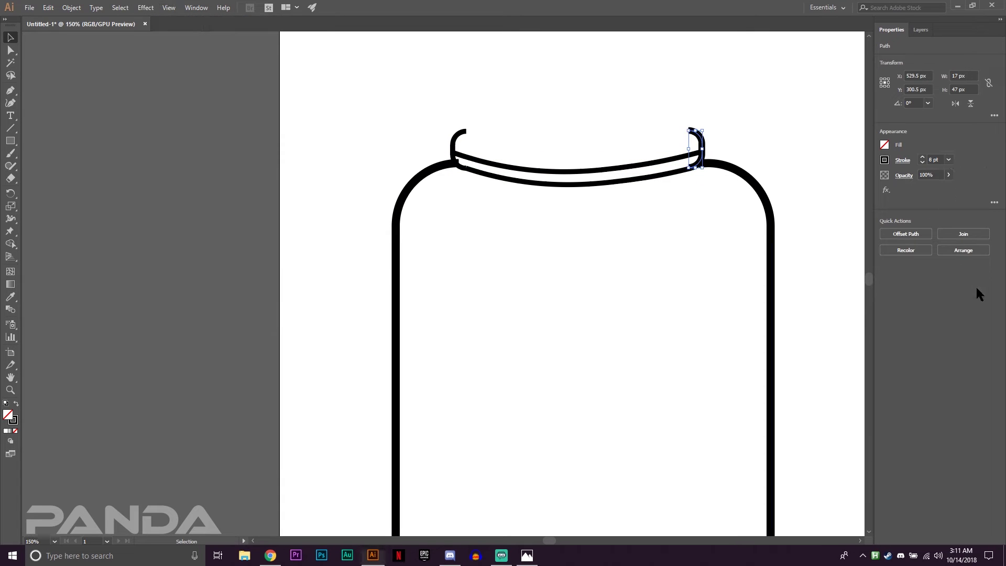
left_click(460, 139)
left_click(964, 236)
left_click(980, 291)
left_click(463, 130)
left_click(460, 152)
left_click(516, 180)
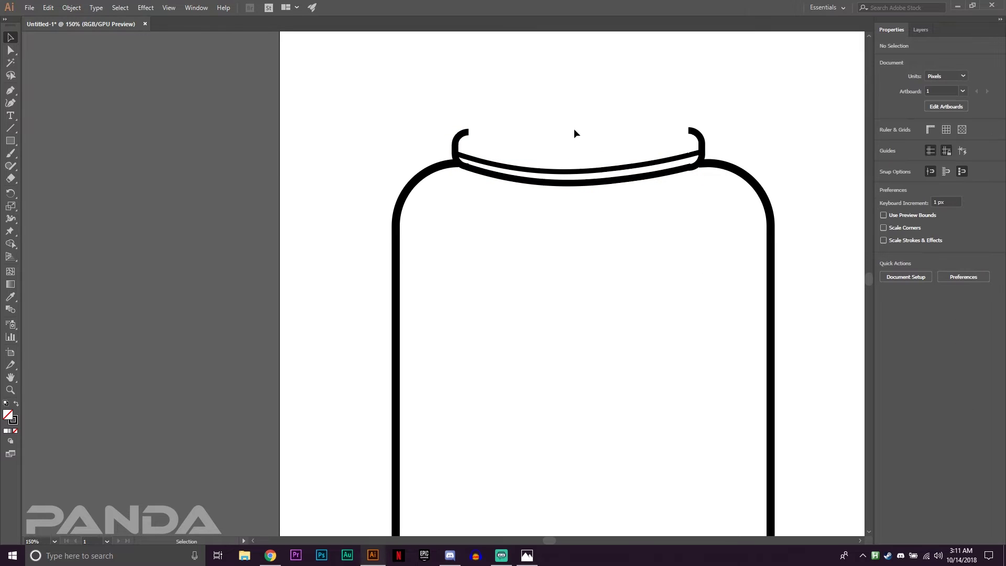
Brush strokes on the lid's left, middle and right, undoing the long top edge
key("b")
left_click_drag(461, 139, 492, 151)
left_click_drag(557, 156, 612, 150)
left_click_drag(677, 145, 696, 139)
left_click_drag(473, 131, 694, 127)
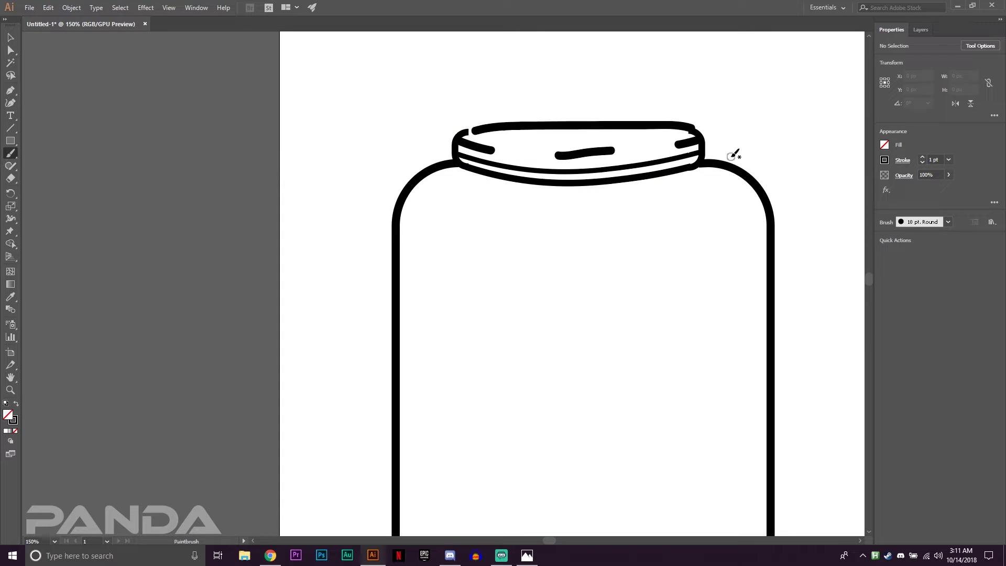
key("ctrl+z")
Redraw the lid's top edge in one stroke, remove stray dashes, and place the inner rim curve
key("ctrl+z")
mouse_move(462, 135)
left_mouse_down()
mouse_move(696, 125)
mouse_move(456, 134)
left_mouse_up()
key("ctrl+z")
mouse_move(459, 132)
left_mouse_down()
mouse_move(498, 119)
mouse_move(696, 128)
left_mouse_up()
mouse_move(462, 137)
left_mouse_down()
mouse_move(696, 129)
mouse_move(547, 133)
left_mouse_up()
mouse_move(526, 132)
left_mouse_down()
mouse_move(463, 137)
mouse_move(545, 160)
left_mouse_up()
left_click_drag(665, 149, 621, 157)
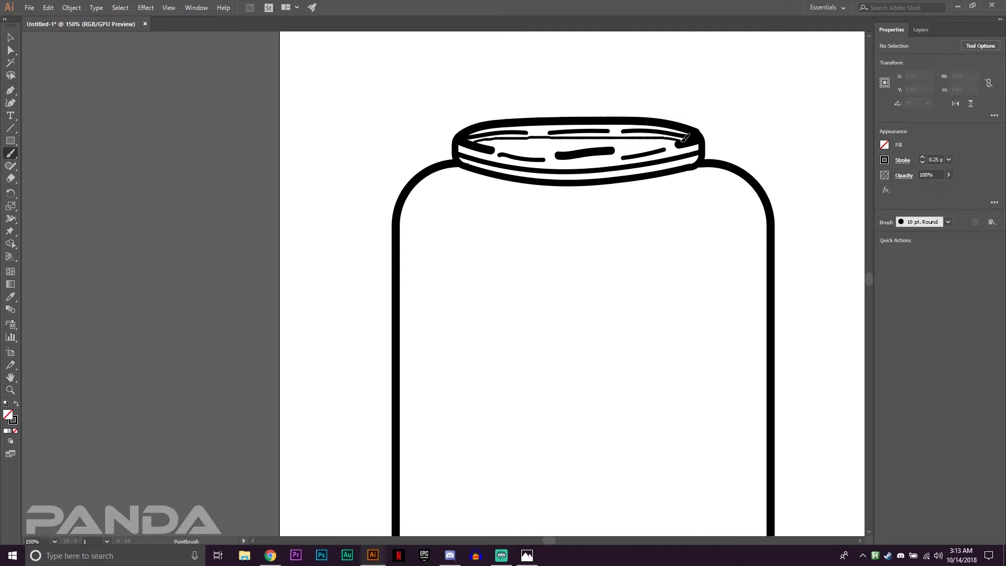
key("ctrl+z")
key("ctrl+z")
key("ctrl+z")
key("ctrl+z")
key("ctrl+z")
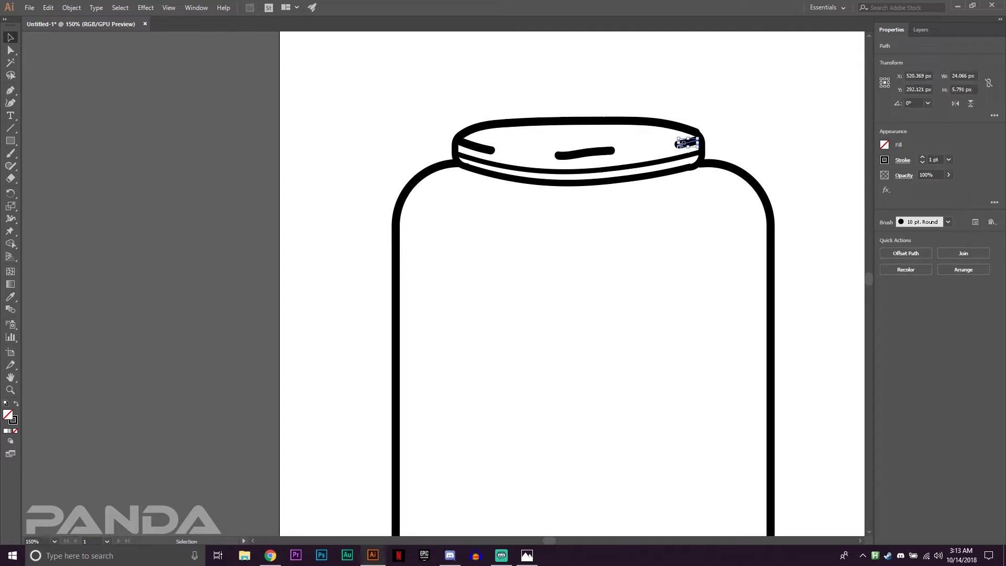
key("ctrl+z")
key("ctrl+z")
key("ctrl+z")
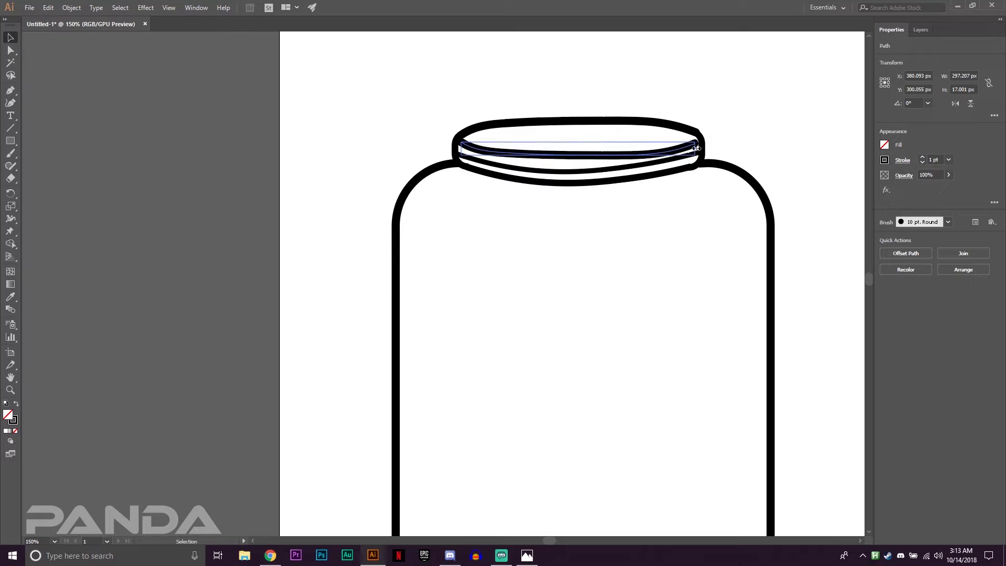
left_click(601, 173)
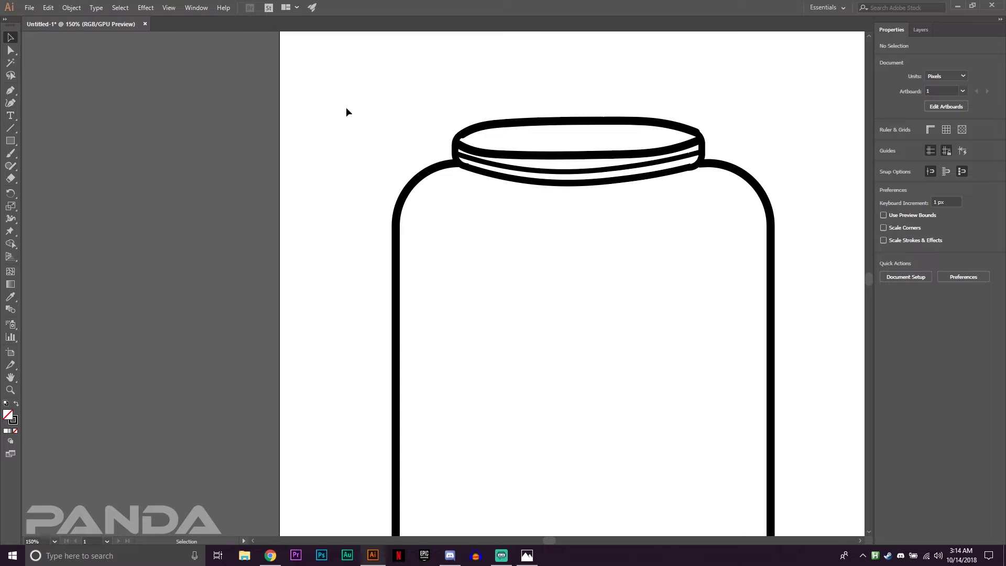
Brush marks inside the lid top, then undo them
key("b")
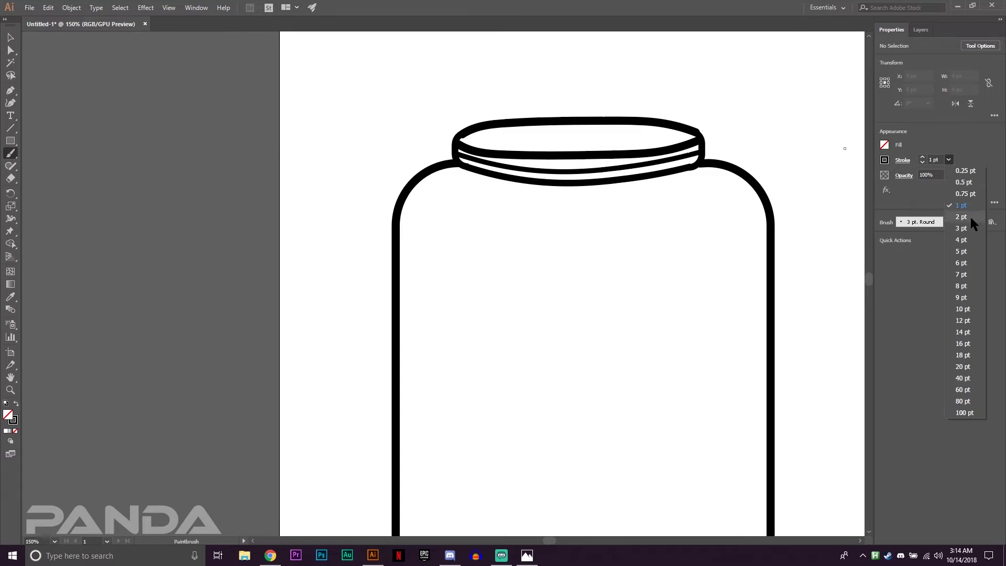
left_click_drag(463, 135, 498, 131)
left_click_drag(518, 131, 555, 131)
left_click(590, 131)
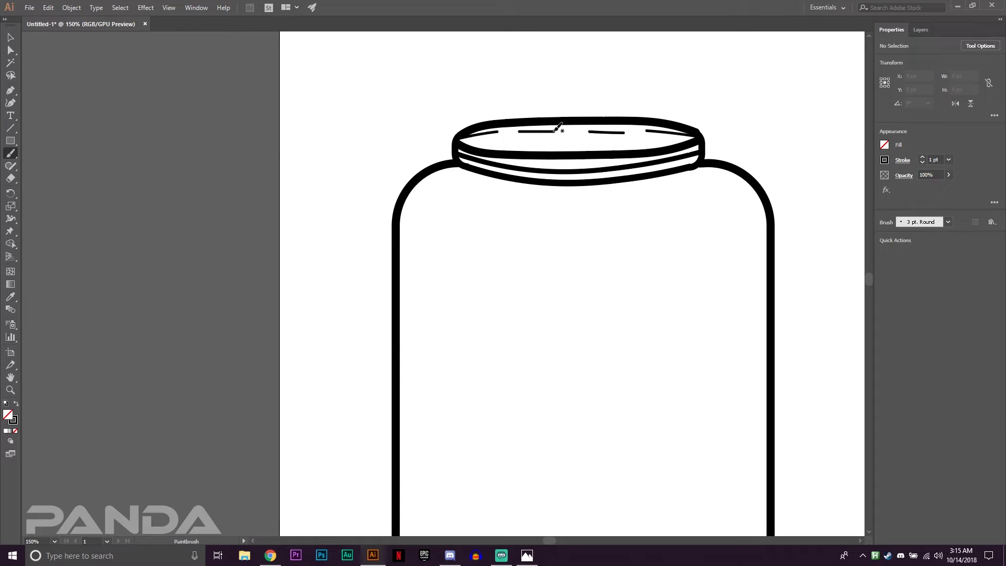
key("ctrl+z")
key("ctrl+z")
key("ctrl+z")
key("ctrl+z")
key("ctrl+z")
key("ctrl+z")
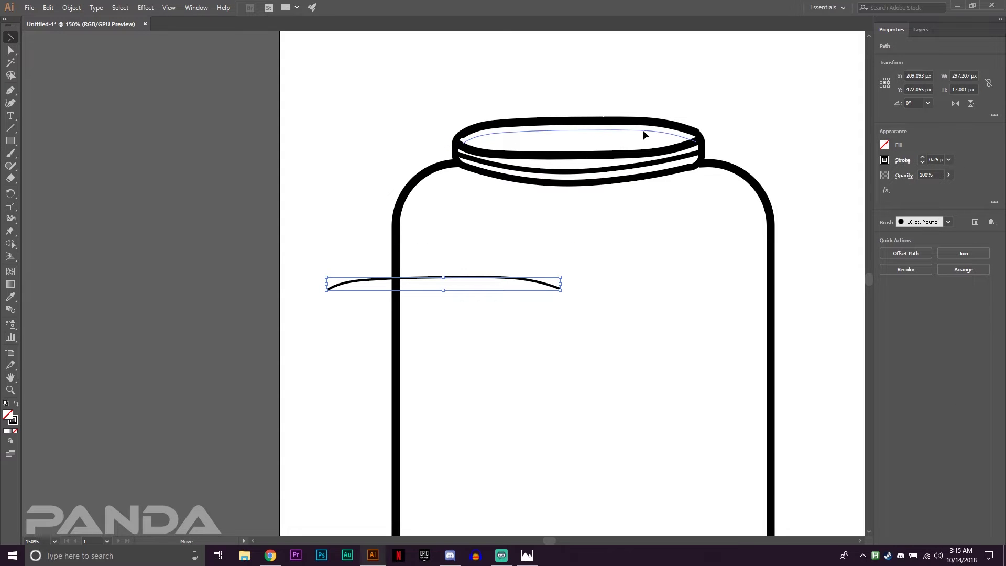
Set the curve's stroke weight to 1 and move it into the jar lid
left_click(934, 159)
type("1")
left_click_drag(485, 278, 610, 136)
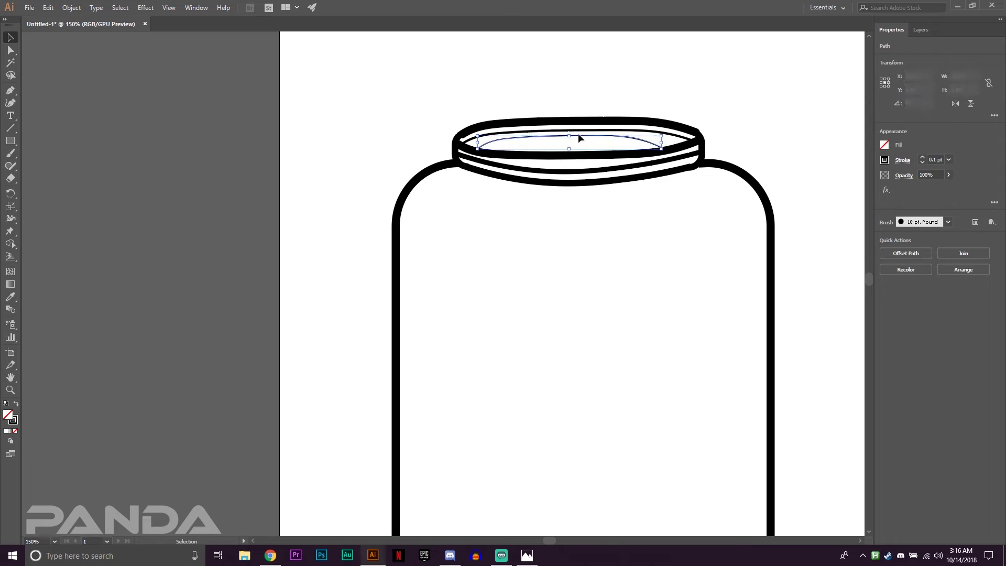
left_click(356, 216)
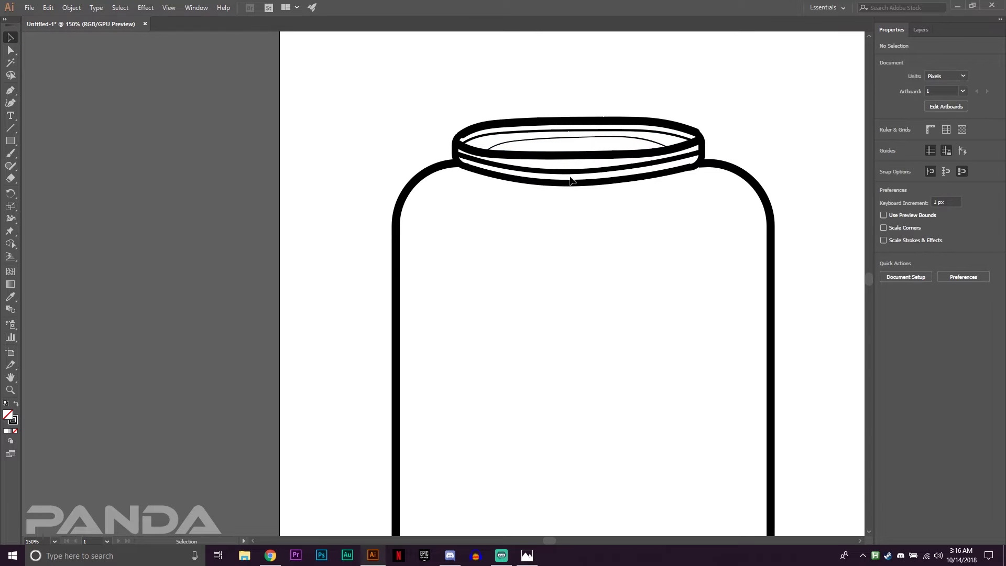
Select the thin inner lid curve and give it a heavier stroke weight
left_click(665, 180)
left_click(539, 138)
left_click(965, 192)
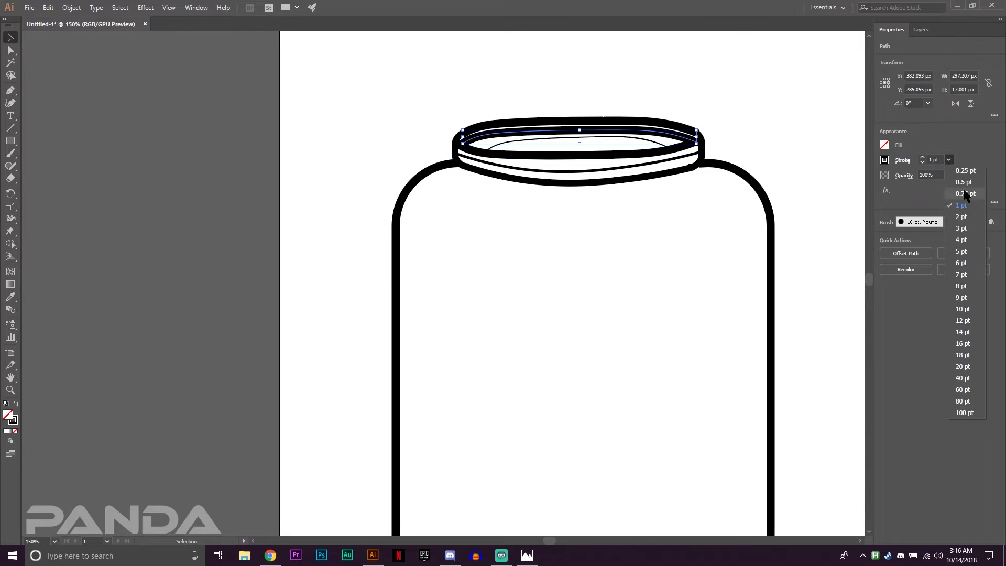
left_click(966, 224)
left_click(746, 139)
scroll(746, 140, "down", 3)
Brush the wavy liquid surface along the jar's bottom and up the right wall
key("ctrl+1")
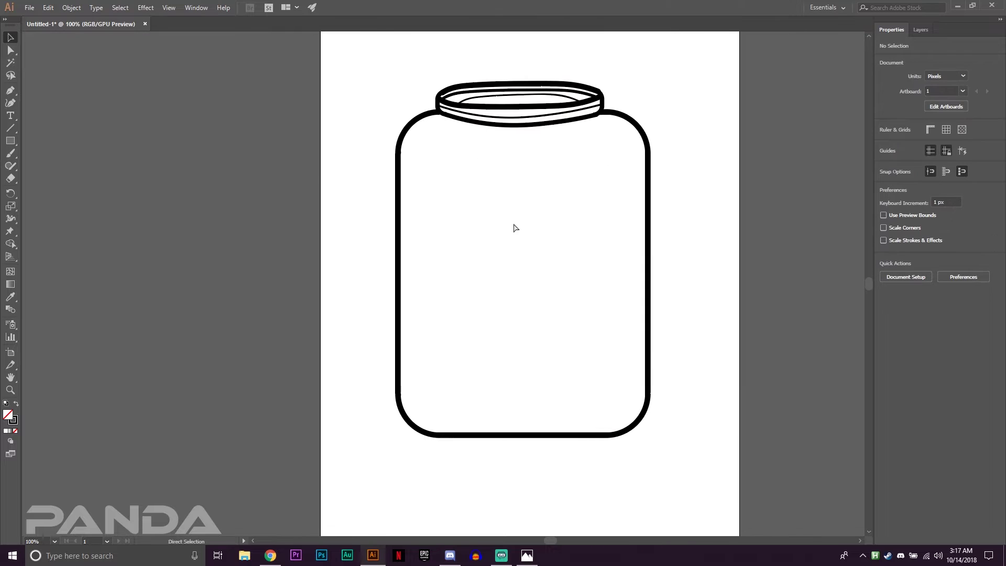
key("b")
left_click(948, 160)
left_click_drag(401, 311, 471, 375)
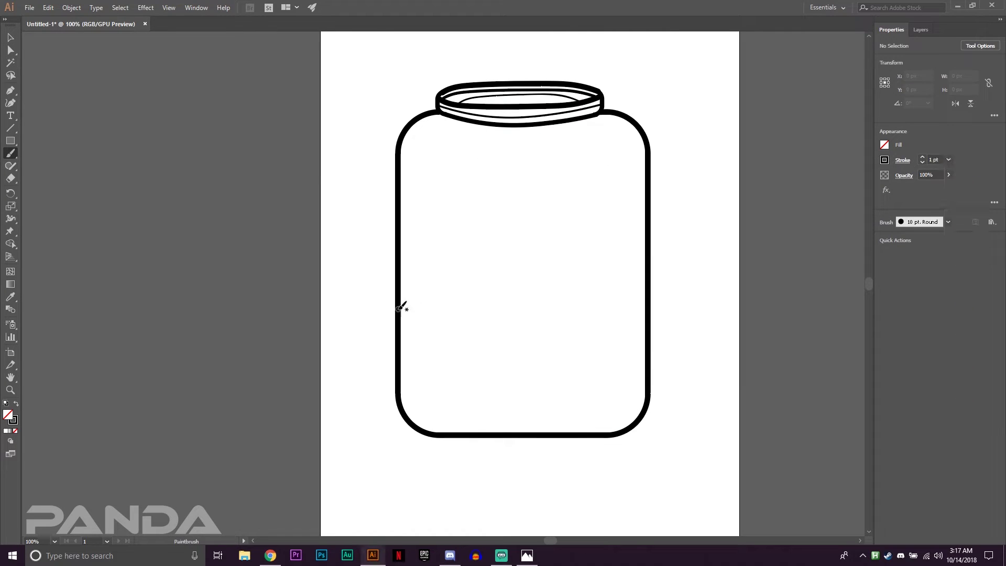
key("ctrl+z")
left_click_drag(401, 314, 598, 378)
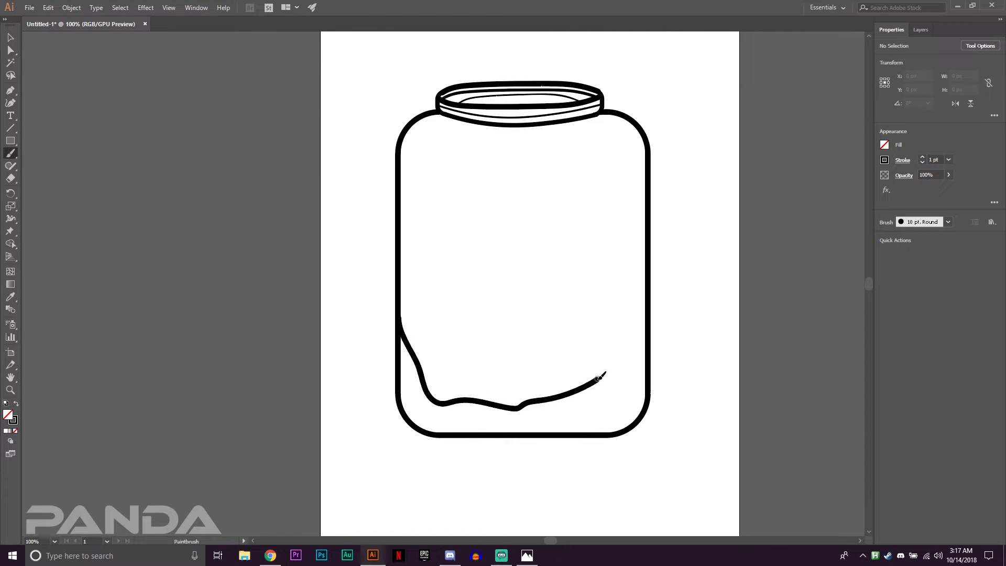
left_click_drag(621, 343, 649, 257)
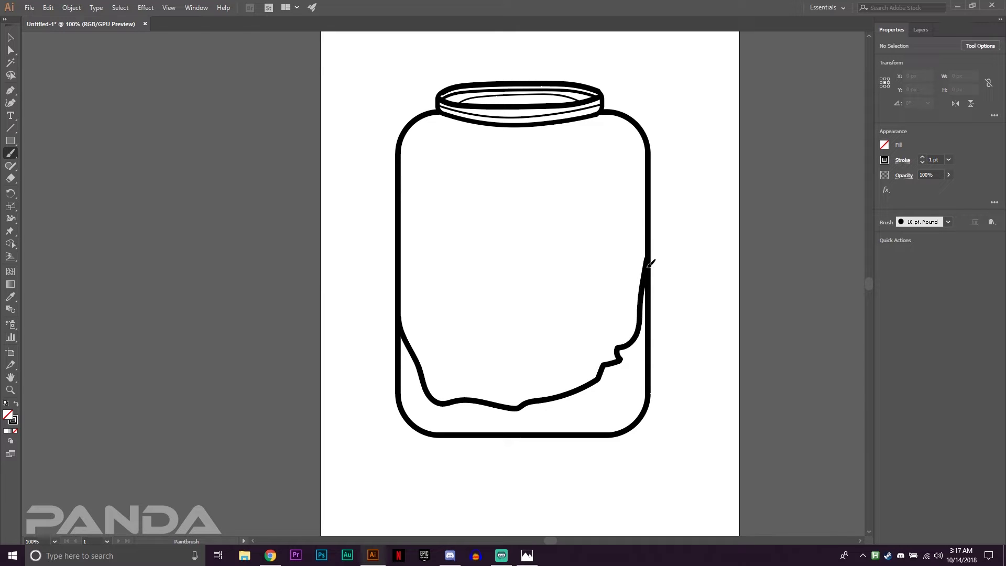
Paint the liquid area solid black with a 4 pt brush
left_click_drag(653, 305, 647, 361)
left_click(948, 159)
left_click(961, 269)
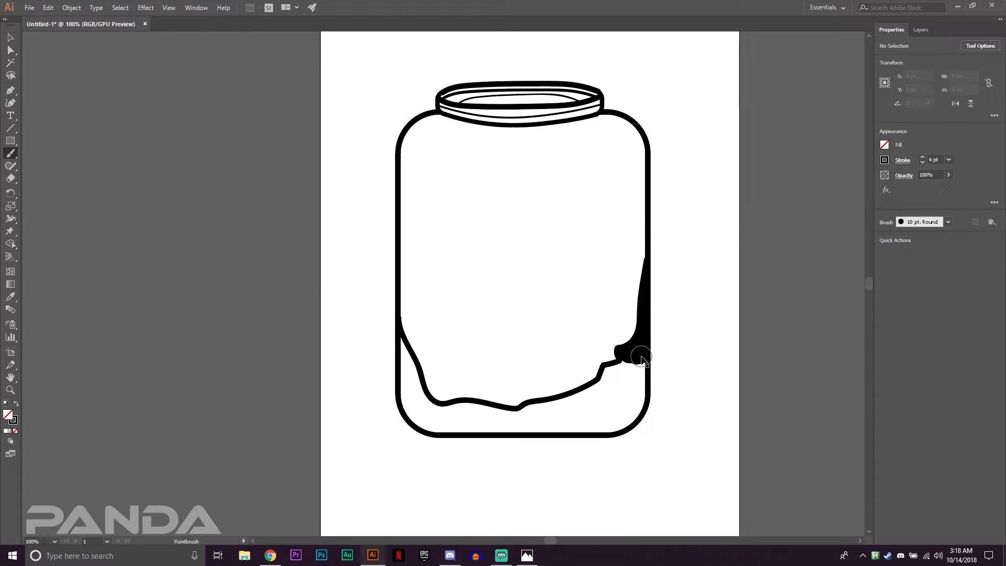
mouse_move(408, 367)
left_mouse_down()
mouse_move(425, 386)
mouse_move(639, 399)
mouse_move(606, 359)
mouse_move(602, 377)
mouse_move(545, 409)
mouse_move(442, 411)
left_mouse_up()
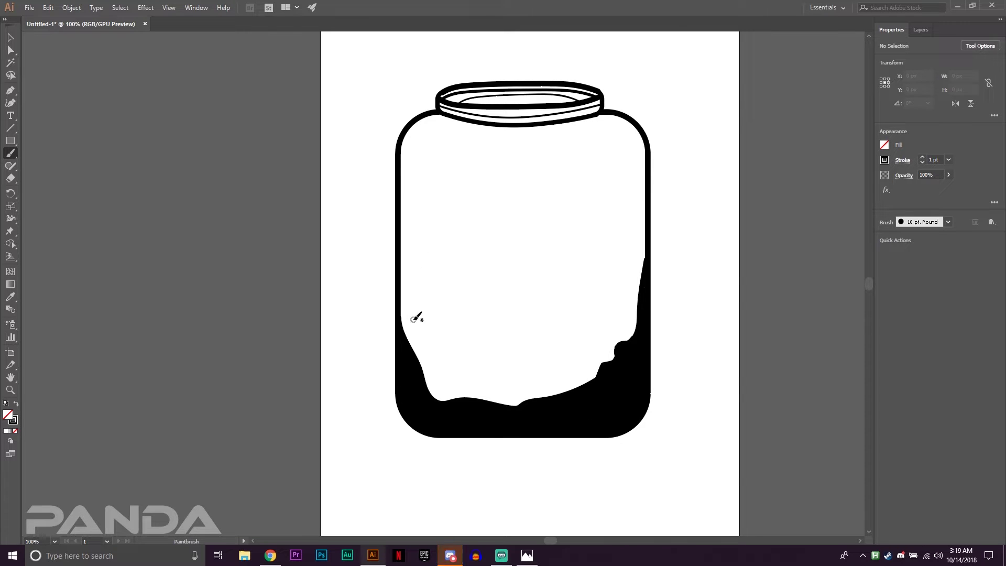
scroll(415, 242, "up", 1)
Brush the treeline's left vertical edge and jagged treetops running rightward
left_click_drag(417, 341, 419, 210)
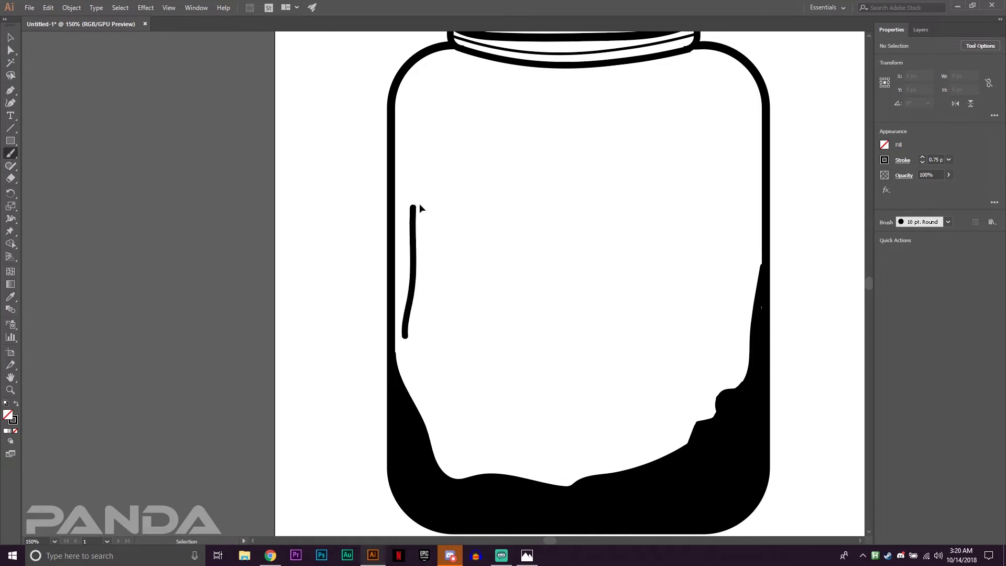
mouse_move(412, 323)
left_mouse_down()
mouse_move(418, 376)
mouse_move(414, 321)
left_mouse_up()
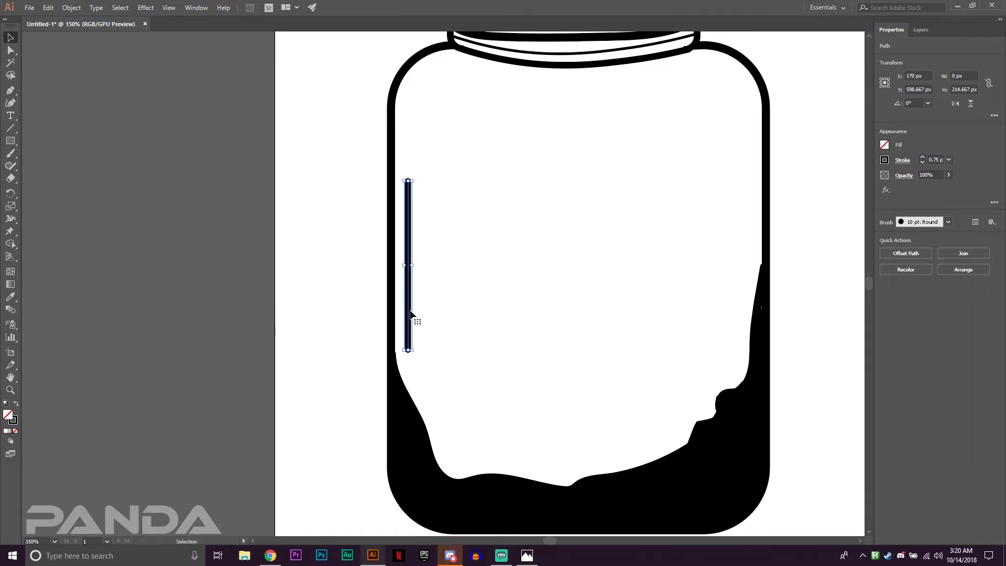
left_click(412, 176)
left_click_drag(414, 174, 427, 190)
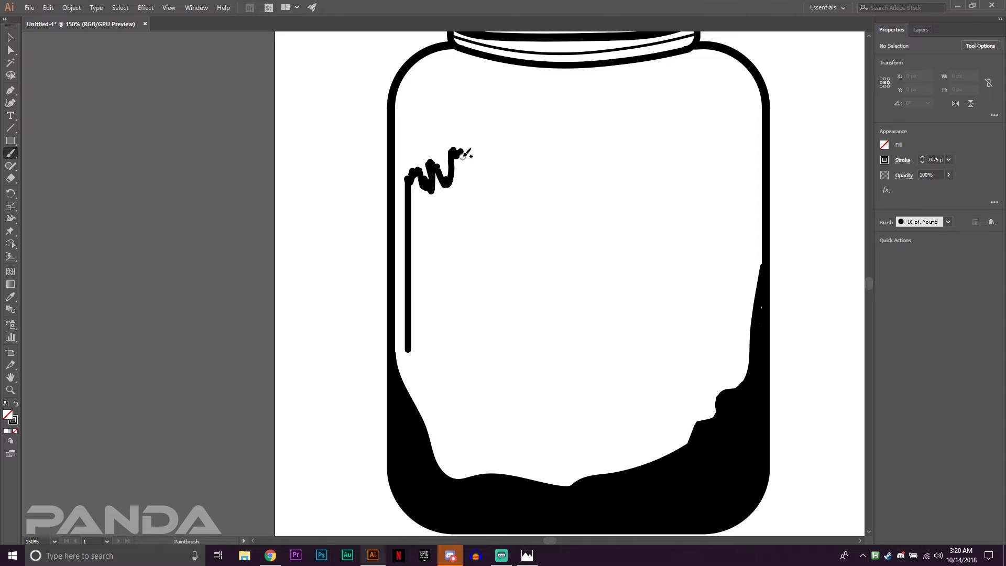
left_click_drag(464, 153, 481, 198)
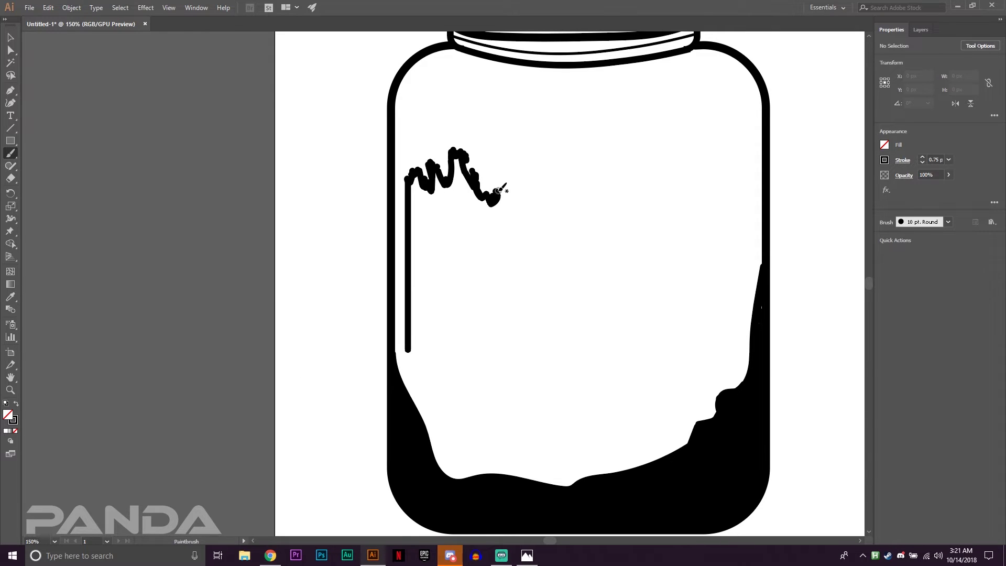
left_click_drag(498, 191, 504, 162)
Undo stray treeline strokes and an accidental move, then continue the treetops rightward
key("ctrl+z")
key("ctrl+z")
key("v")
left_click_drag(527, 124, 433, 240)
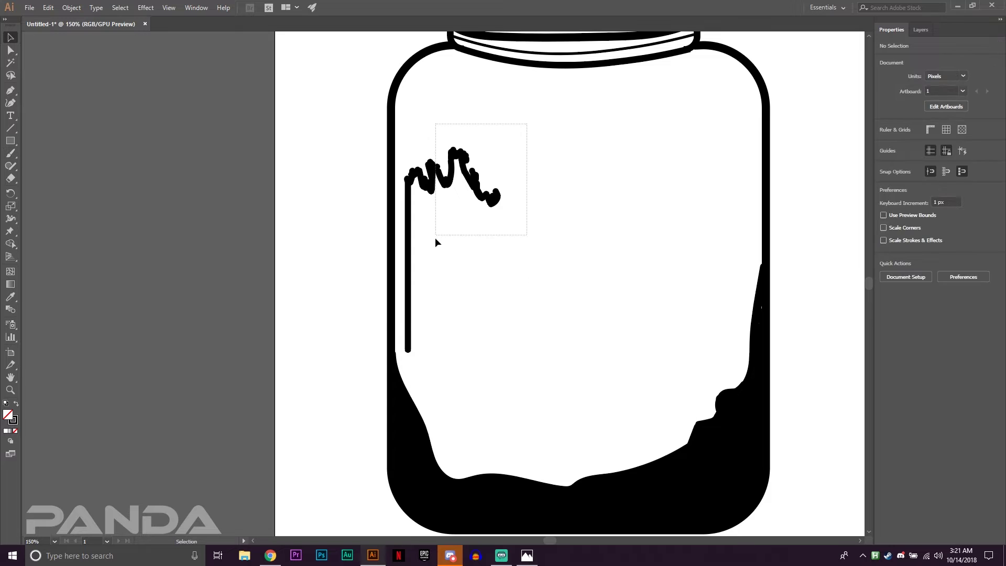
left_click_drag(408, 294, 409, 321)
key("ctrl+z")
key("b")
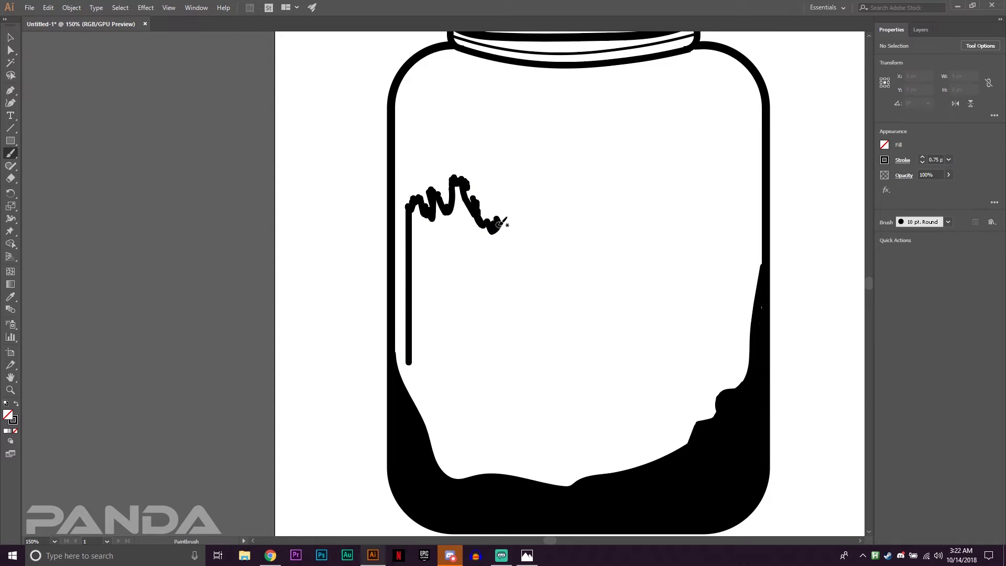
mouse_move(497, 226)
left_mouse_down()
mouse_move(502, 188)
mouse_move(527, 255)
left_mouse_up()
key("ctrl+z")
mouse_move(526, 196)
left_mouse_down()
mouse_move(535, 220)
mouse_move(567, 198)
mouse_move(600, 214)
mouse_move(605, 251)
left_mouse_up()
key("ctrl+z")
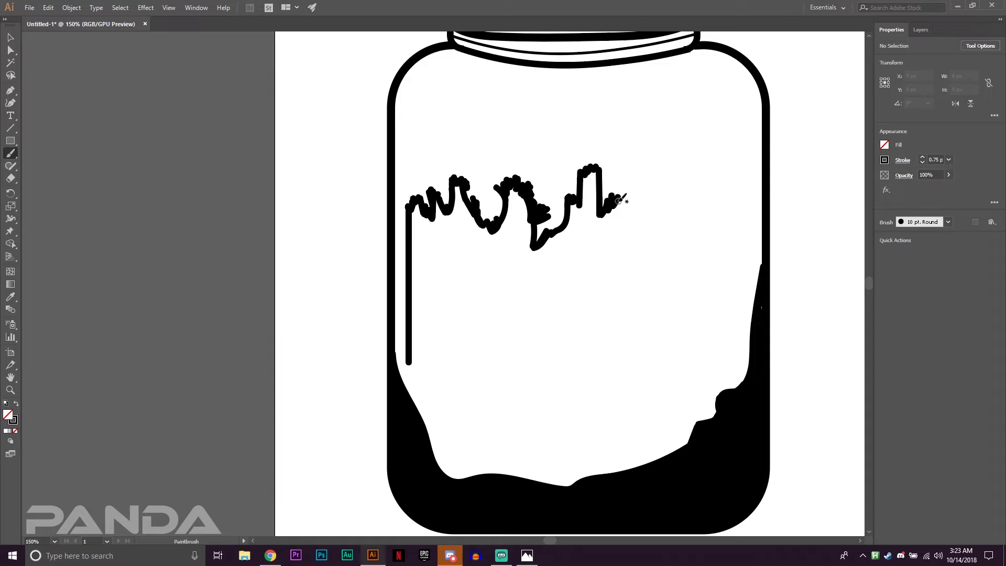
Draw the treeline's dip, its right vertical edge and the wavy lower edge
left_click_drag(619, 202, 615, 237)
mouse_move(744, 289)
left_mouse_down()
mouse_move(738, 206)
mouse_move(679, 249)
mouse_move(638, 225)
mouse_move(616, 238)
left_mouse_up()
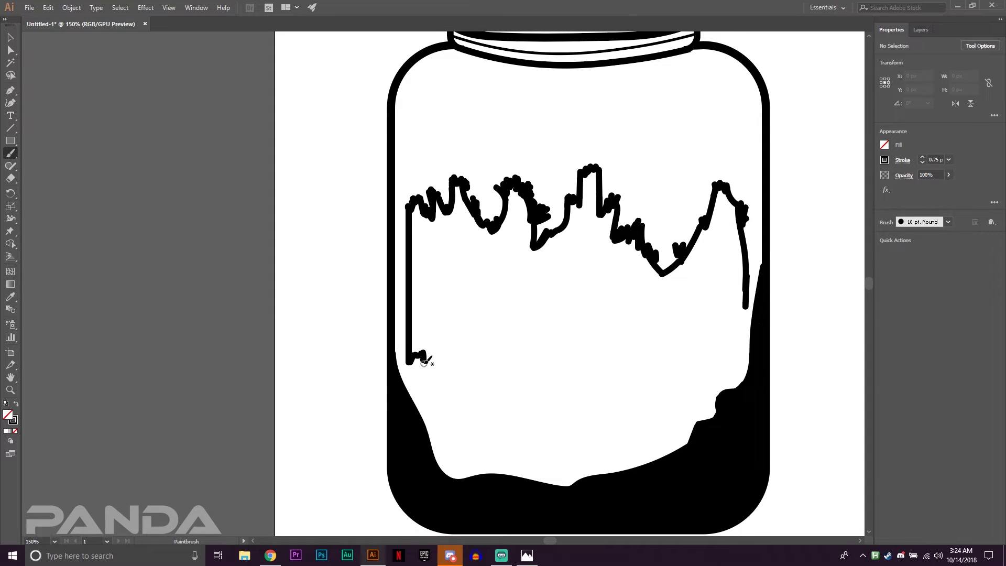
mouse_move(423, 361)
left_mouse_down()
mouse_move(531, 320)
mouse_move(492, 351)
left_mouse_up()
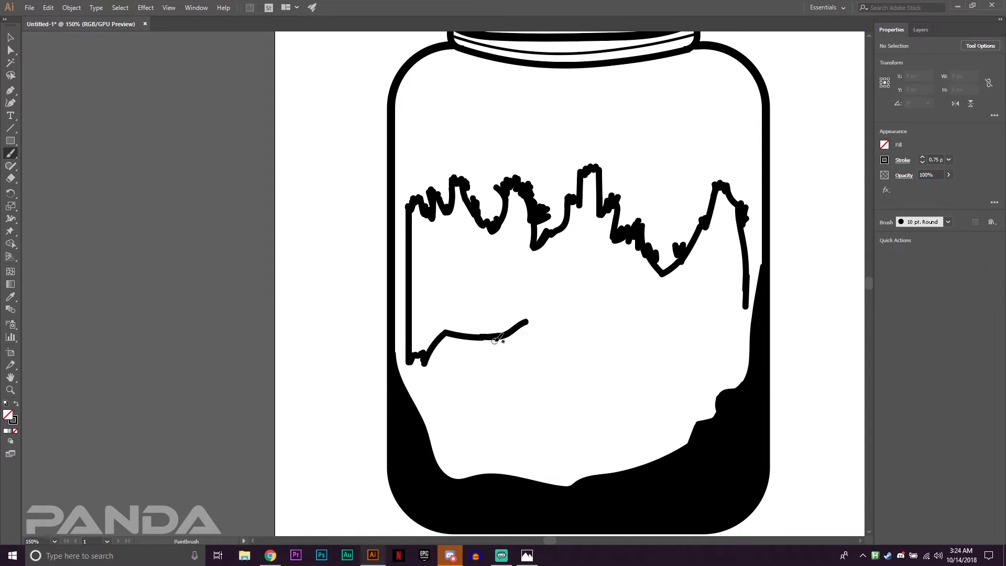
left_click_drag(550, 328, 645, 329)
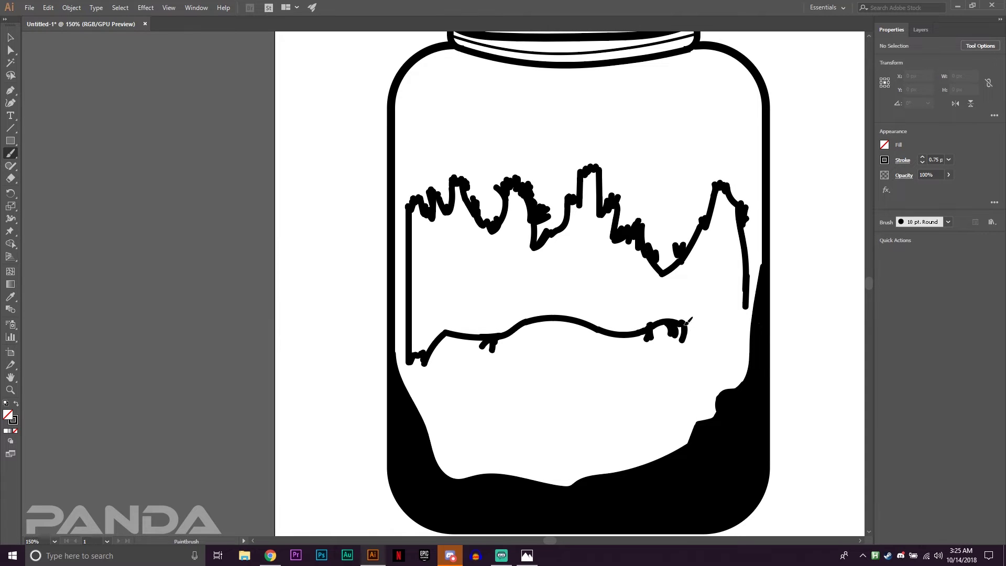
Join the lower edge to the right side and paint small 0.5 pt bubbles below
left_click_drag(715, 329, 743, 306)
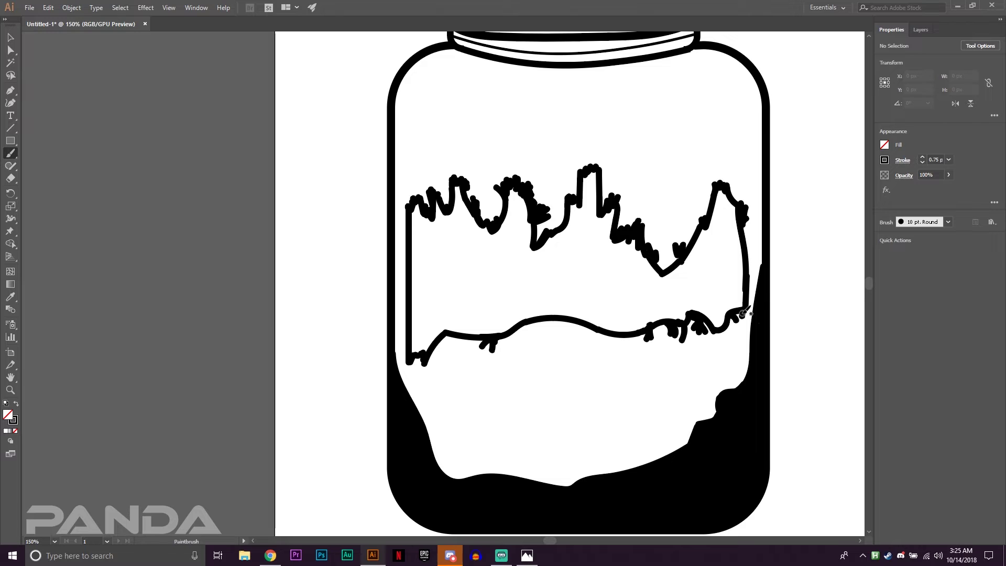
left_click(948, 159)
left_click(964, 179)
left_click_drag(445, 422, 497, 428)
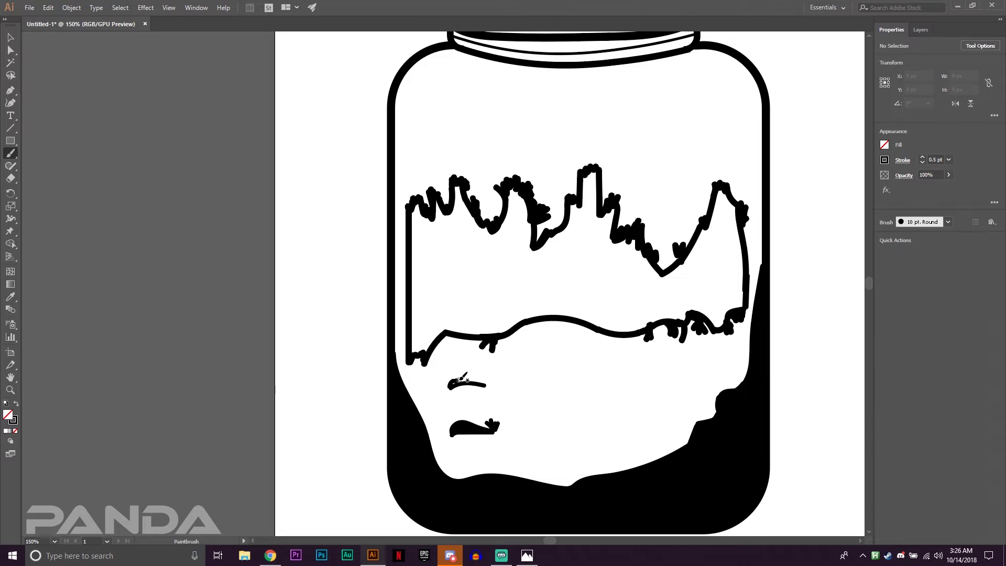
left_click_drag(461, 379, 492, 390)
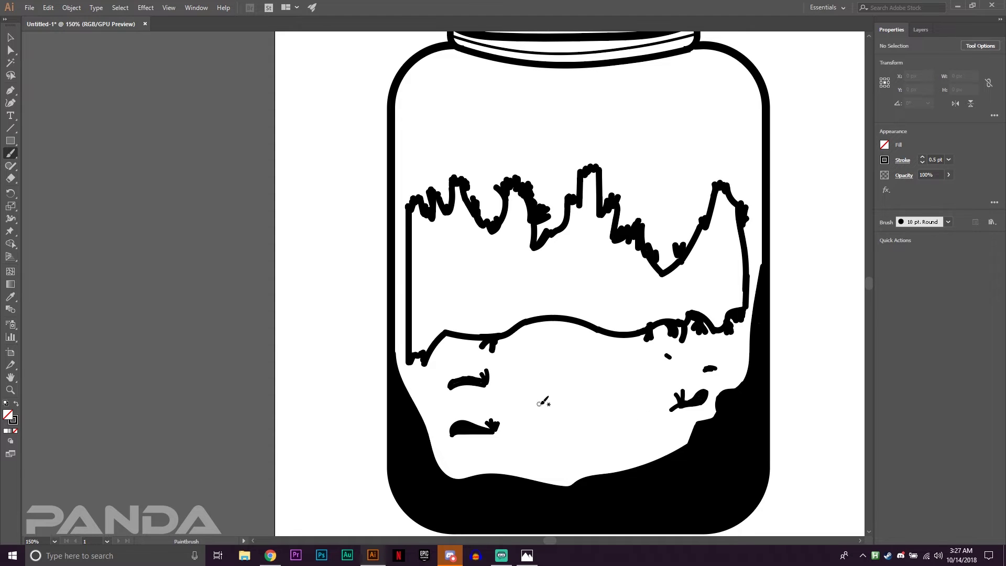
Paint the treeline band solid black with a 4 pt brush
left_click(948, 160)
left_click(935, 243)
mouse_move(728, 207)
left_mouse_down()
mouse_move(728, 309)
mouse_move(659, 304)
mouse_move(631, 247)
mouse_move(537, 269)
left_mouse_up()
mouse_move(631, 314)
left_mouse_down()
mouse_move(707, 309)
mouse_move(624, 316)
mouse_move(555, 278)
mouse_move(494, 317)
mouse_move(427, 326)
mouse_move(422, 337)
mouse_move(425, 217)
mouse_move(454, 223)
mouse_move(479, 247)
mouse_move(511, 241)
left_mouse_up()
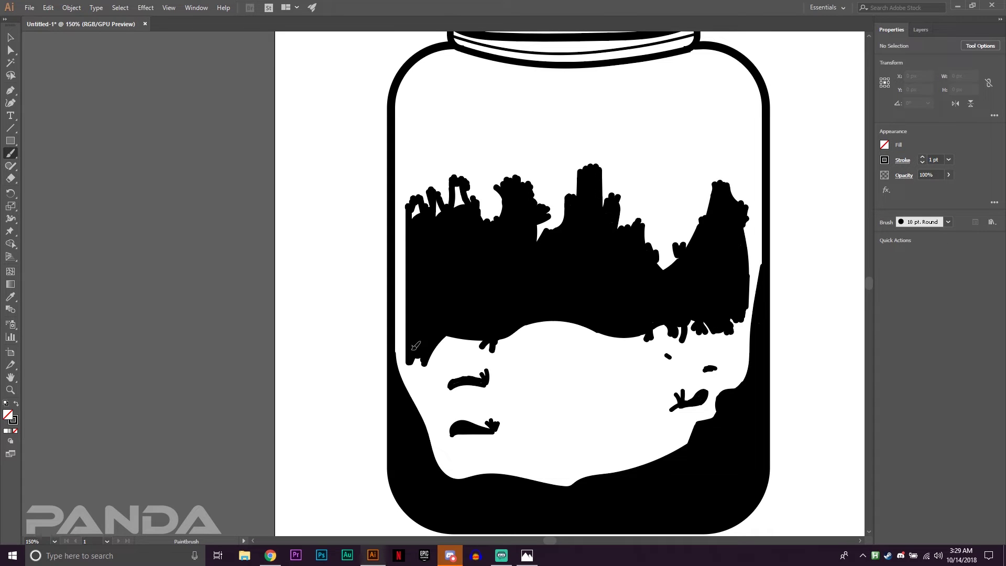
Brush the main ridge lines on the right and left peaks down to the treetops
scroll(617, 285, "up", 2)
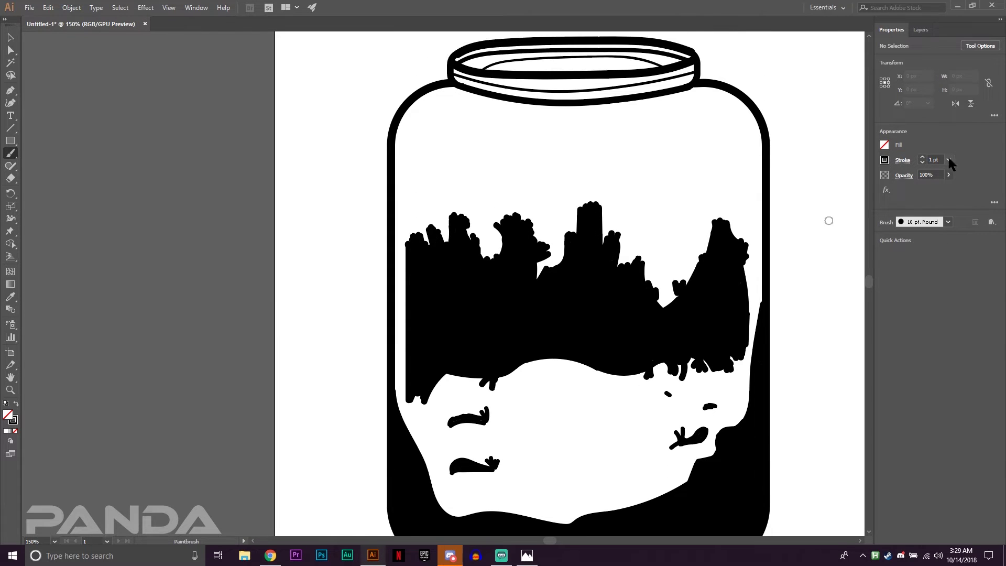
scroll(423, 160, "up", 1)
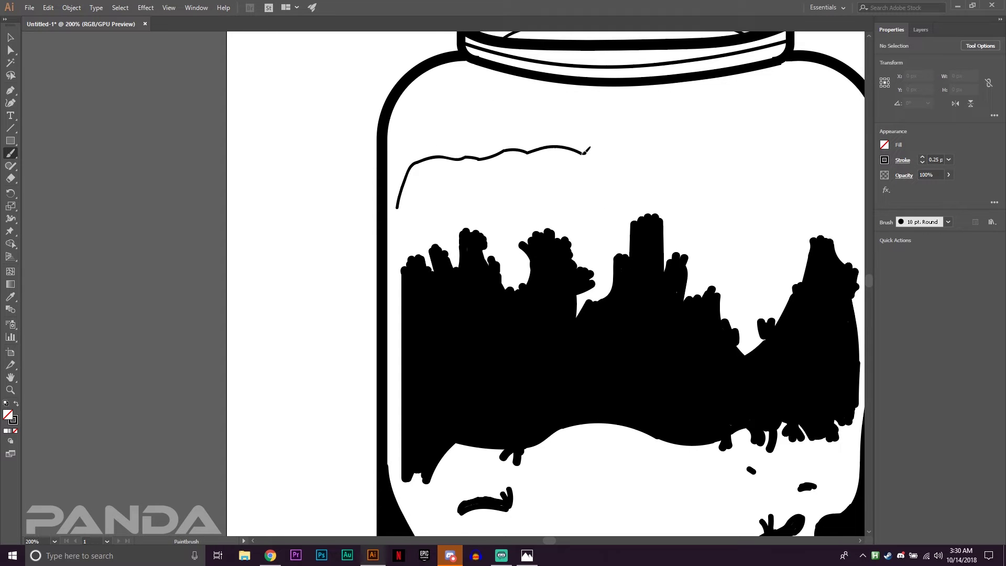
scroll(668, 136, "up", 2)
scroll(611, 135, "down", 1)
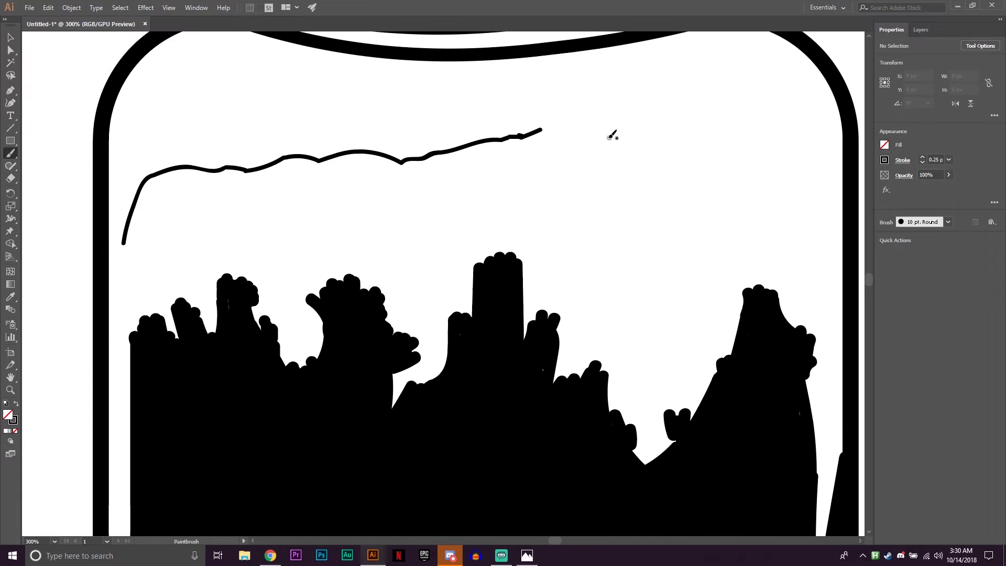
left_click_drag(609, 107, 621, 110)
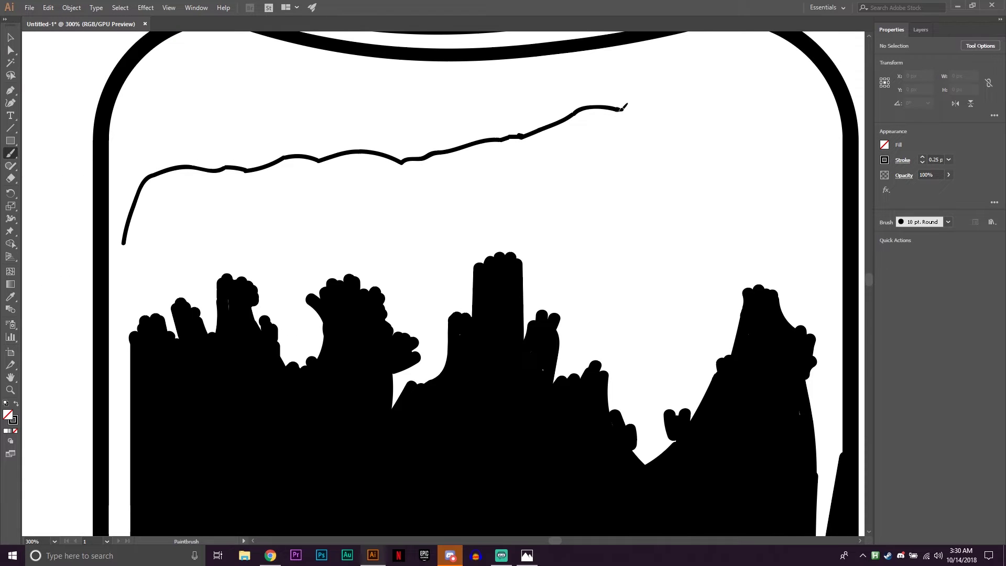
left_click_drag(732, 99, 648, 98)
left_click_drag(690, 151, 715, 193)
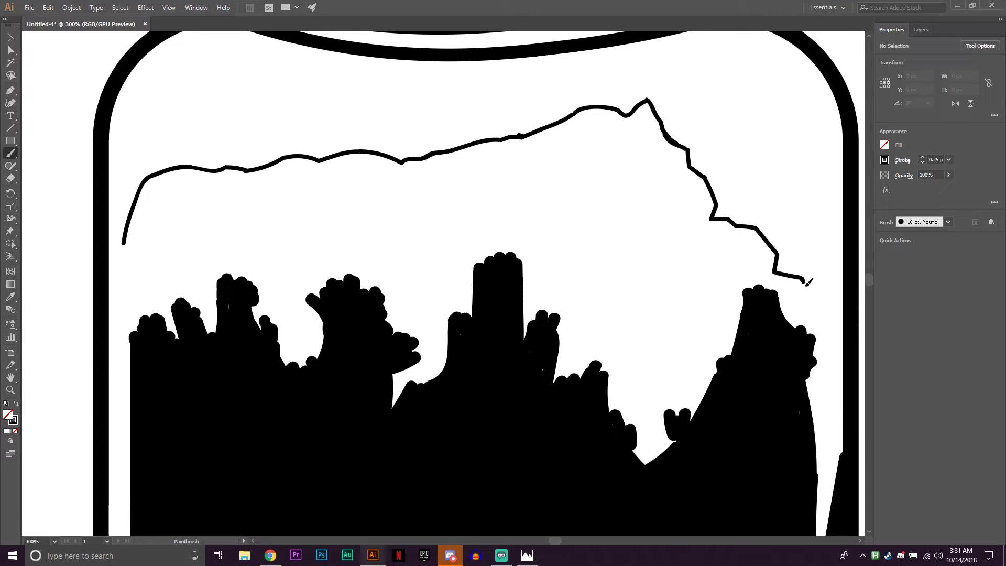
left_click_drag(809, 281, 838, 350)
left_click_drag(148, 235, 185, 195)
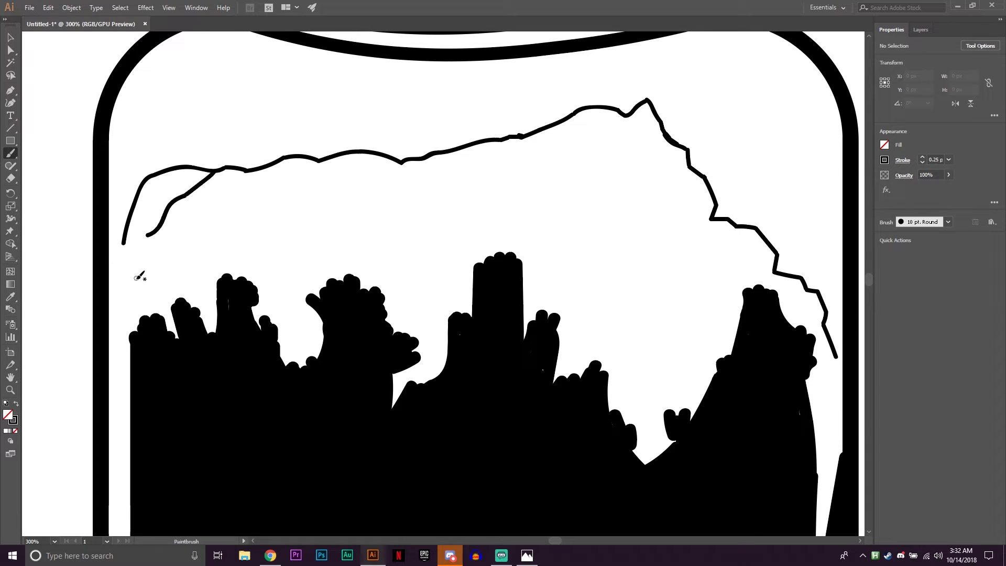
left_click_drag(193, 239, 252, 166)
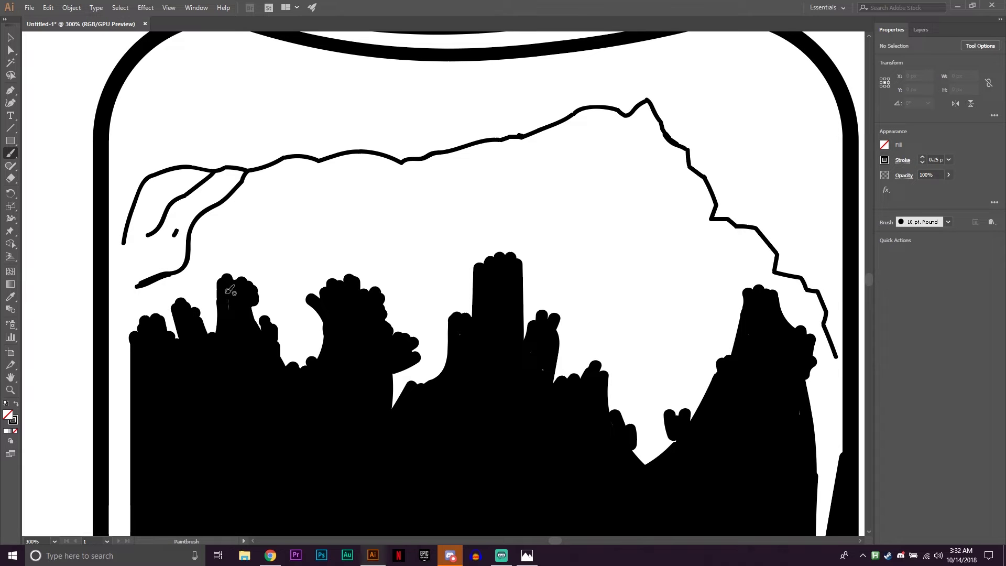
Add a rising ridge line, a short rock line and curved contour strokes on the mountain face
scroll(548, 372, "down", 3)
scroll(797, 457, "up", 2)
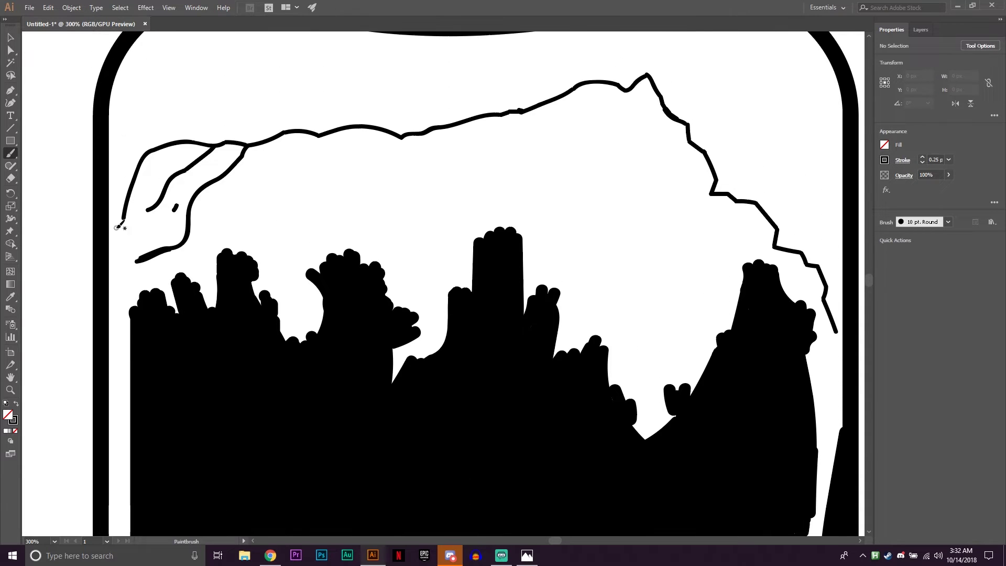
mouse_move(162, 280)
left_mouse_down()
mouse_move(276, 220)
mouse_move(320, 134)
left_mouse_up()
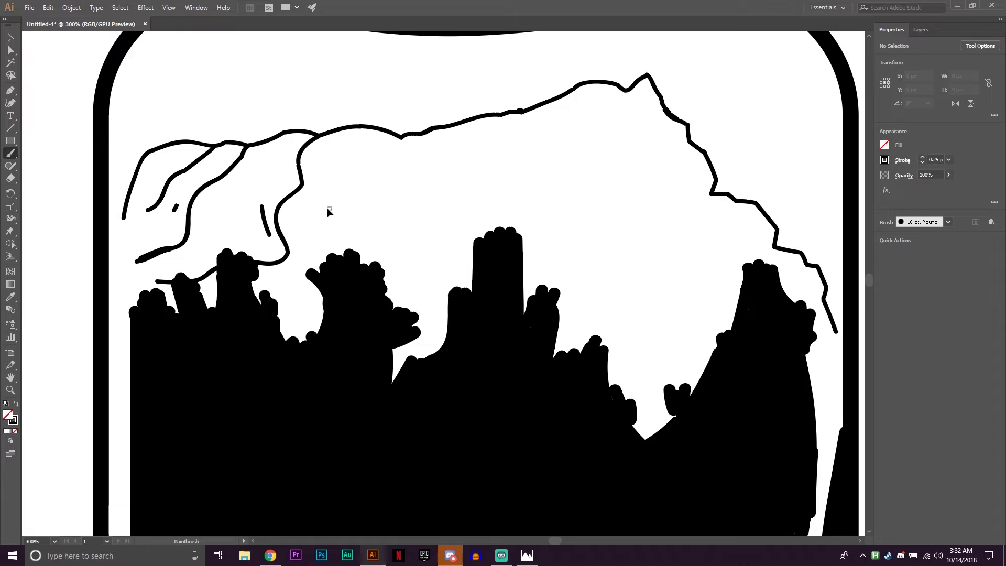
left_click_drag(365, 265, 367, 177)
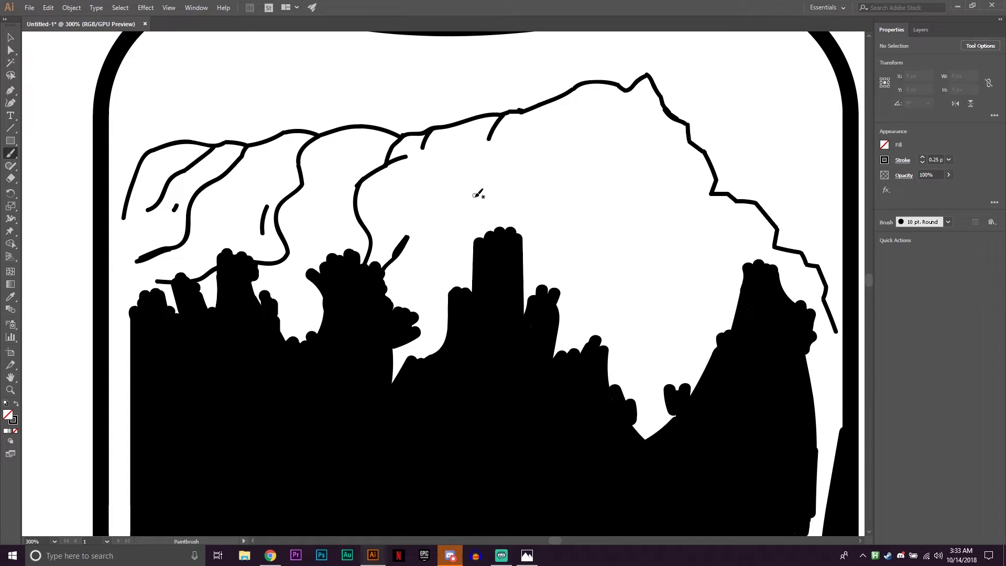
left_click_drag(502, 216, 539, 158)
left_click_drag(520, 200, 547, 169)
left_click_drag(537, 237, 585, 147)
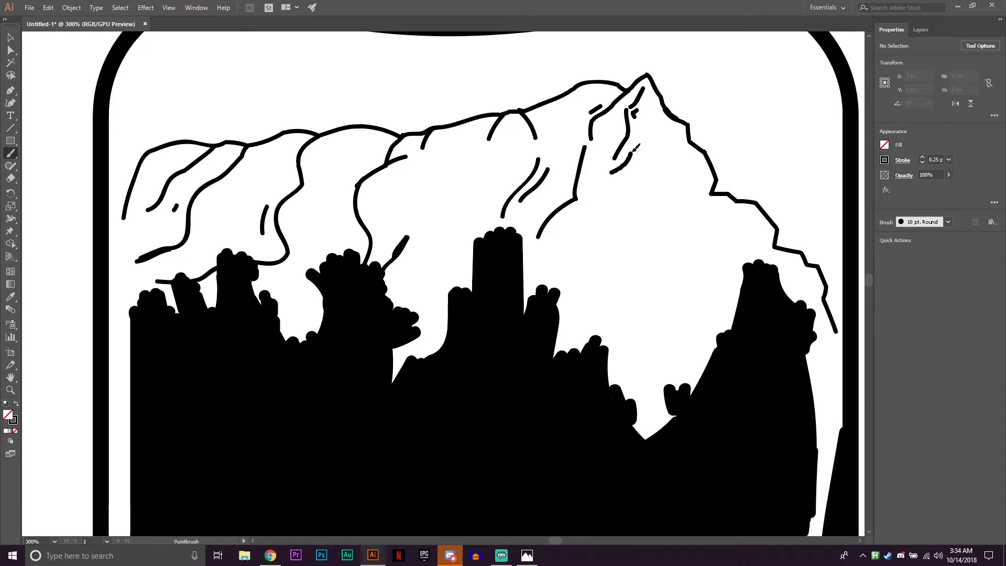
Add contour lines to the main face and a line running down the slope from the peak
mouse_move(606, 178)
left_mouse_down()
mouse_move(555, 229)
mouse_move(534, 277)
left_mouse_up()
left_click_drag(638, 266, 571, 318)
left_click_drag(666, 202, 638, 266)
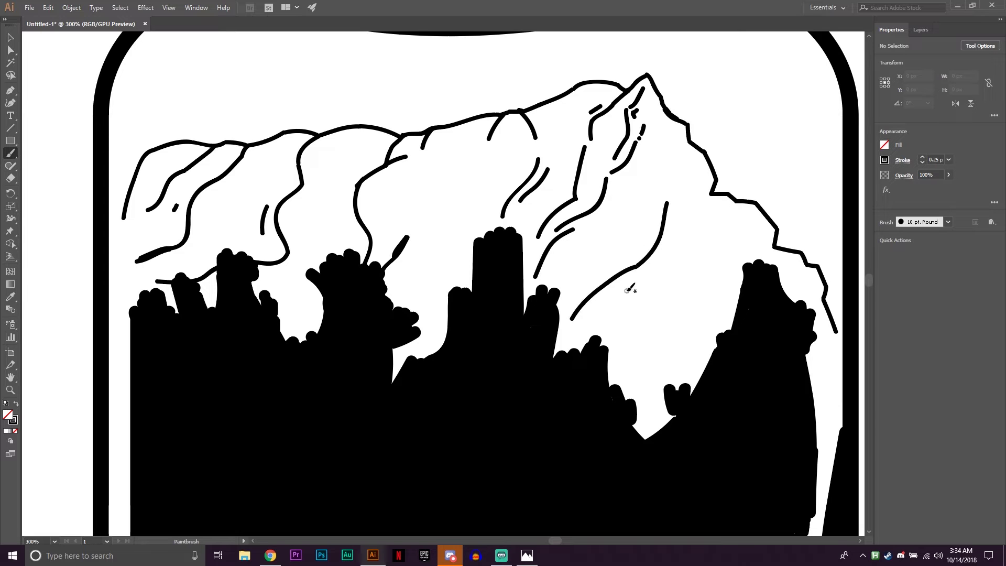
mouse_move(687, 142)
left_mouse_down()
mouse_move(685, 282)
mouse_move(661, 312)
left_mouse_up()
left_click_drag(660, 313, 624, 349)
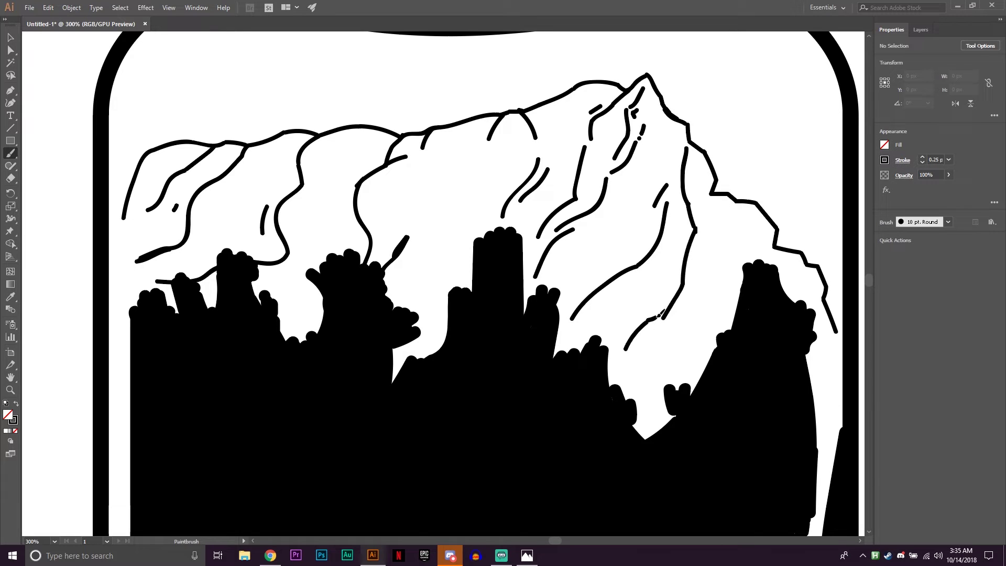
Add dashed ridge details, a curve and a small tick mark on the right slope
left_click_drag(715, 194, 712, 226)
left_click_drag(713, 233, 713, 258)
left_click_drag(713, 282, 706, 313)
left_click_drag(737, 202, 730, 241)
left_click_drag(760, 195, 754, 203)
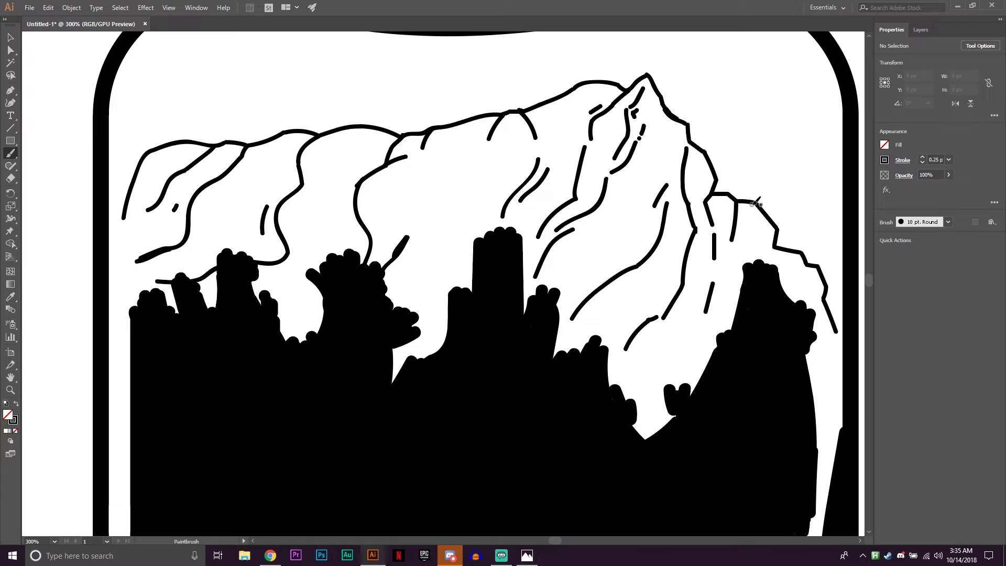
left_click_drag(733, 245, 743, 282)
left_click_drag(806, 266, 813, 273)
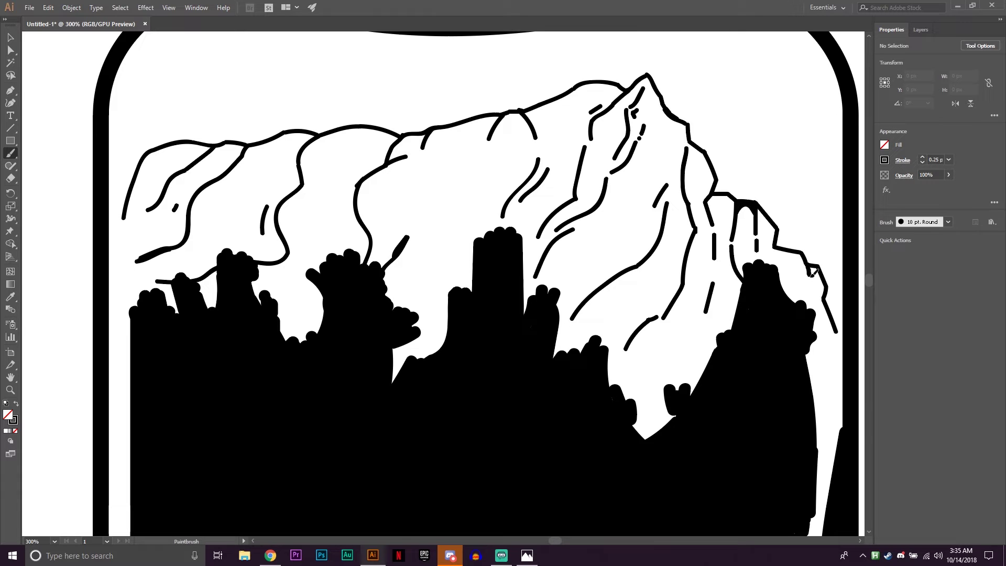
Paint the first log outline with wood-grain lines beside the jar
scroll(415, 258, "down", 3)
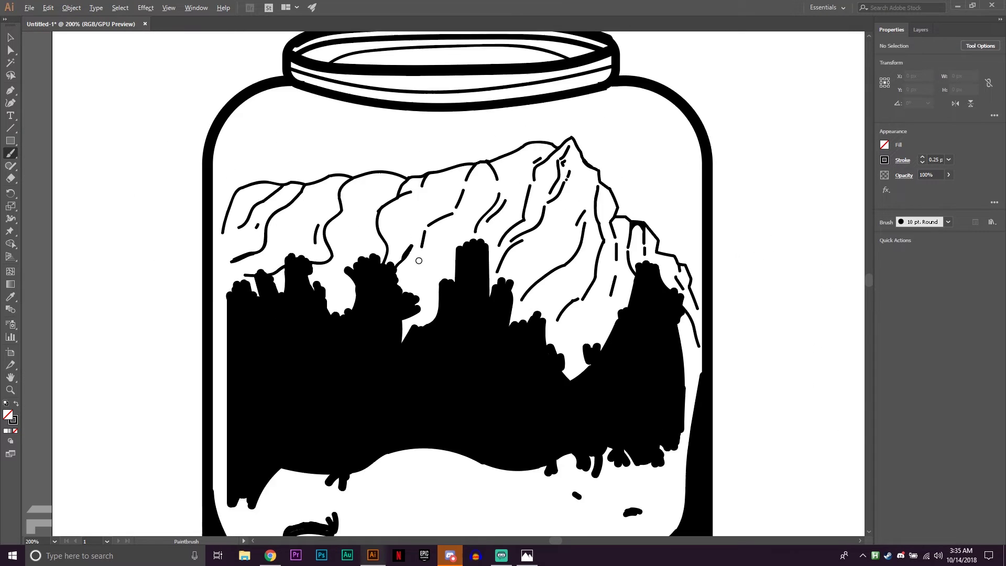
scroll(438, 389, "up", 2)
scroll(487, 282, "down", 1)
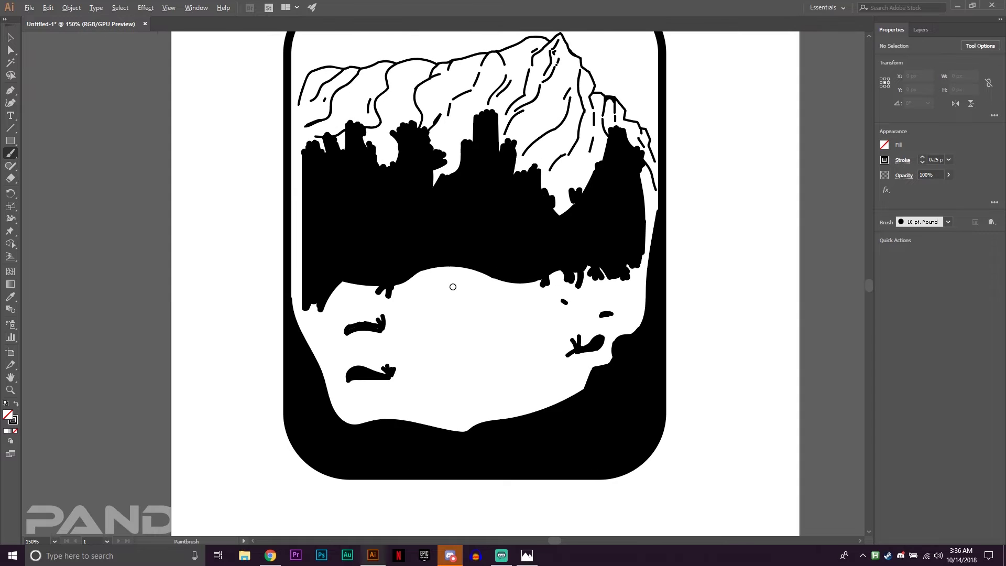
scroll(607, 323, "right", 3)
mouse_move(589, 352)
left_mouse_down()
mouse_move(658, 265)
mouse_move(666, 309)
mouse_move(589, 369)
mouse_move(634, 305)
mouse_move(588, 362)
left_mouse_up()
mouse_move(631, 315)
left_mouse_down()
mouse_move(683, 267)
mouse_move(618, 361)
left_mouse_up()
Group the first log's strokes, shrink it, and set it at a lower angle
key("v")
left_click(683, 277)
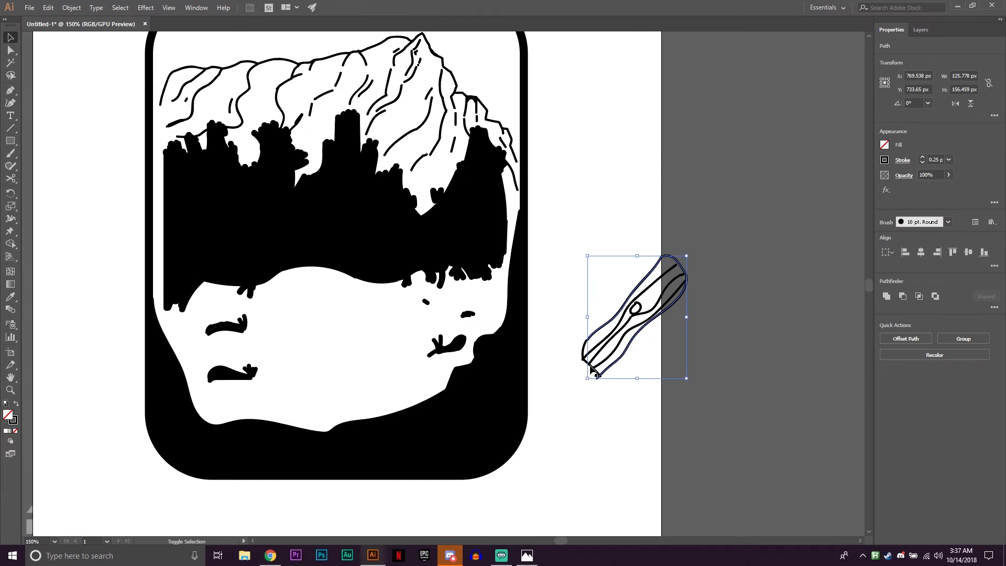
right_click(599, 328)
left_click(884, 145)
left_click_drag(644, 293, 619, 296)
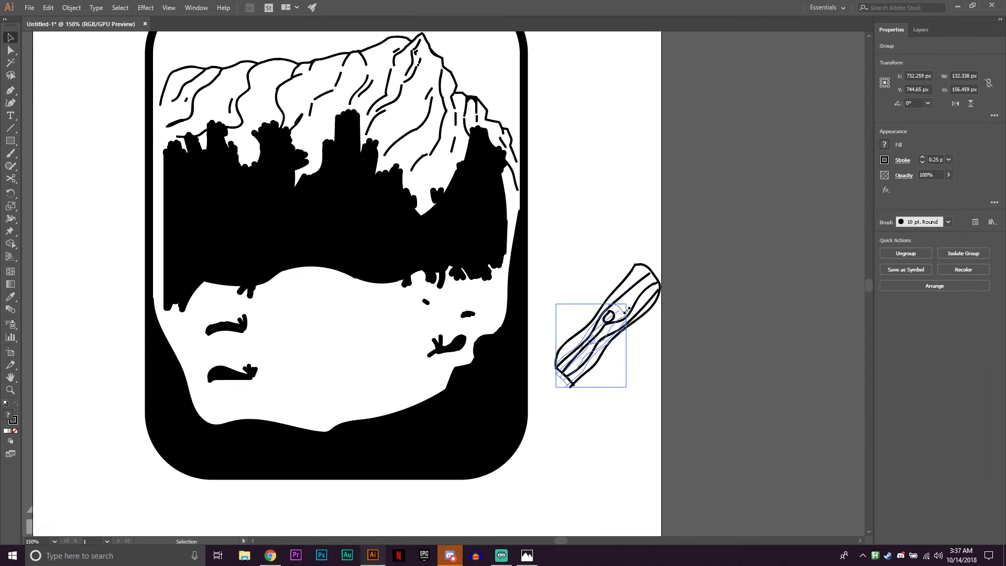
left_click(652, 314)
key("b")
mouse_move(661, 258)
left_mouse_down()
mouse_move(611, 320)
mouse_move(616, 412)
mouse_move(631, 343)
mouse_move(616, 364)
left_mouse_up()
Paint a second upright log with vertical grain lines beside the first
left_click_drag(611, 407, 622, 357)
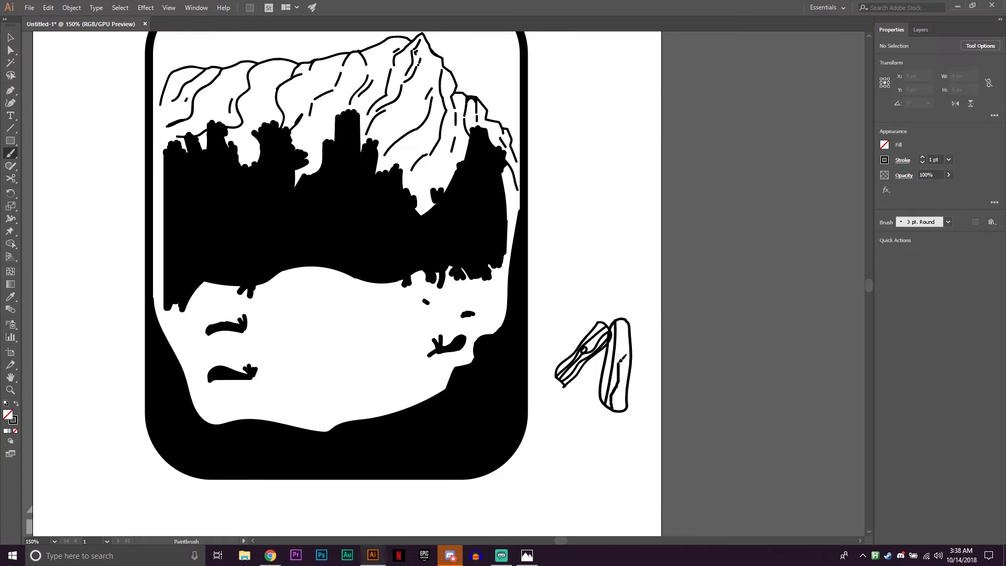
mouse_move(618, 320)
left_mouse_down()
mouse_move(612, 406)
mouse_move(621, 408)
left_mouse_up()
left_click_drag(623, 361, 618, 369)
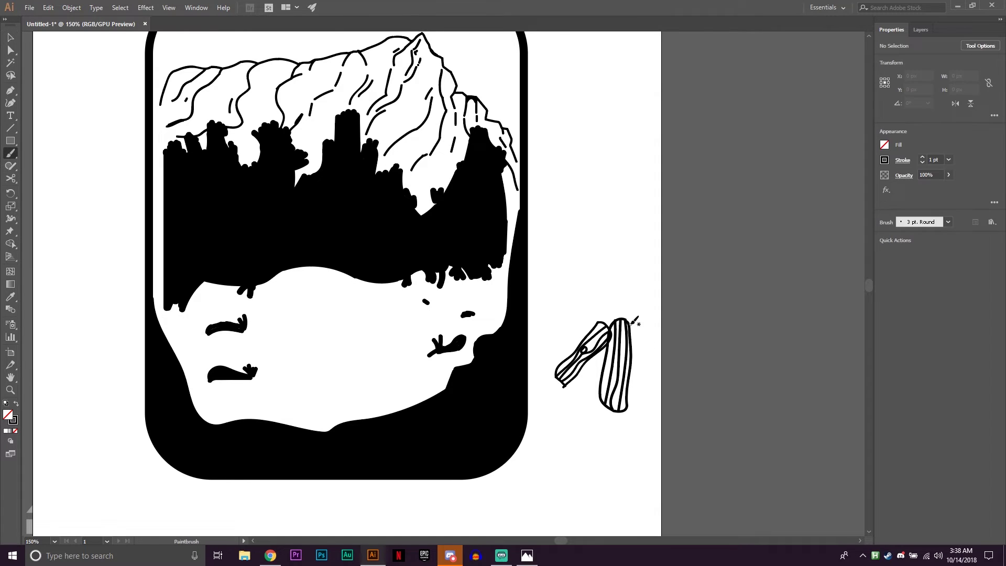
left_click_drag(625, 321, 602, 394)
left_click_drag(634, 340, 602, 419)
scroll(608, 408, "up", 3)
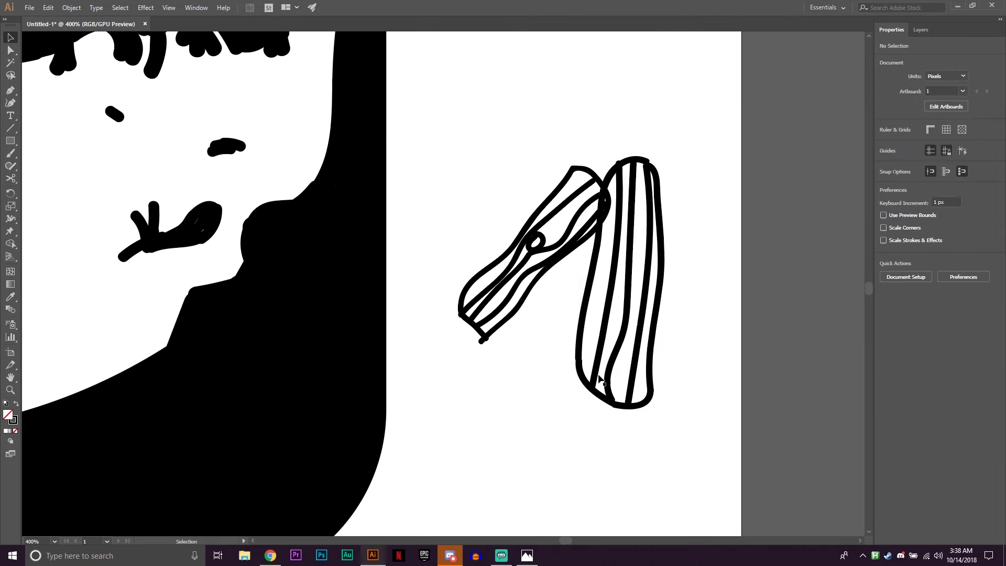
Select the upright log and adjust its fill colour options
left_click(600, 378)
left_click(635, 411)
left_click(661, 292)
left_click(884, 145)
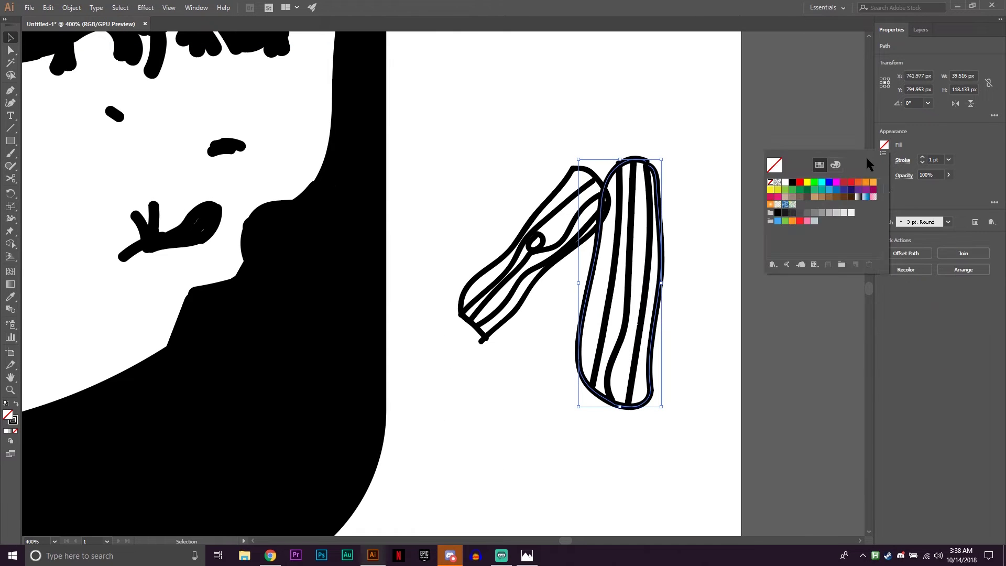
left_click(695, 171)
key("b")
Draw a third log outline, place it behind the upright log, and add grain lines
mouse_move(654, 173)
left_mouse_down()
mouse_move(665, 175)
mouse_move(670, 158)
mouse_move(758, 308)
mouse_move(740, 321)
mouse_move(663, 215)
left_mouse_up()
key("ctrl+z")
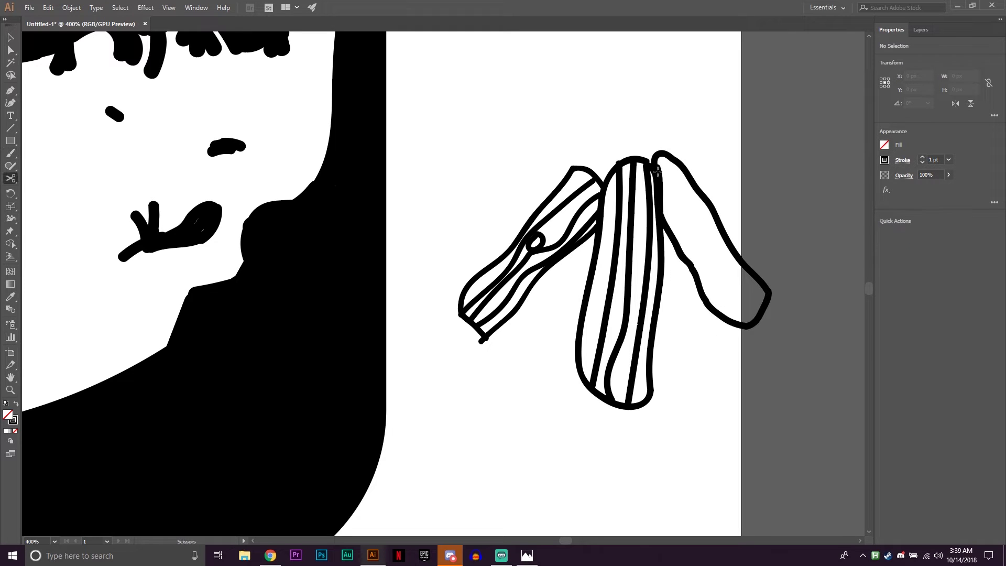
key("v")
left_click(660, 173)
right_click(744, 314)
key("Escape")
key("b")
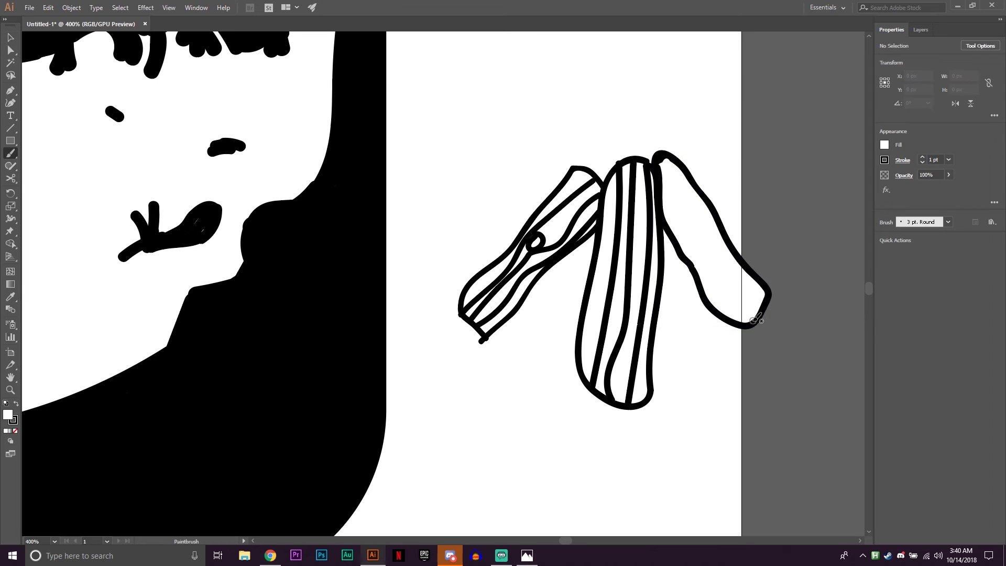
mouse_move(754, 317)
left_mouse_down()
mouse_move(662, 172)
mouse_move(762, 303)
left_mouse_up()
mouse_move(657, 323)
left_mouse_down()
mouse_move(675, 347)
mouse_move(704, 283)
mouse_move(665, 246)
mouse_move(658, 314)
mouse_move(685, 350)
left_mouse_up()
Check the third log's arrangement and add its final grain line
key("v")
right_click(730, 324)
key("Escape")
left_click(759, 370)
key("b")
left_click_drag(673, 243, 712, 346)
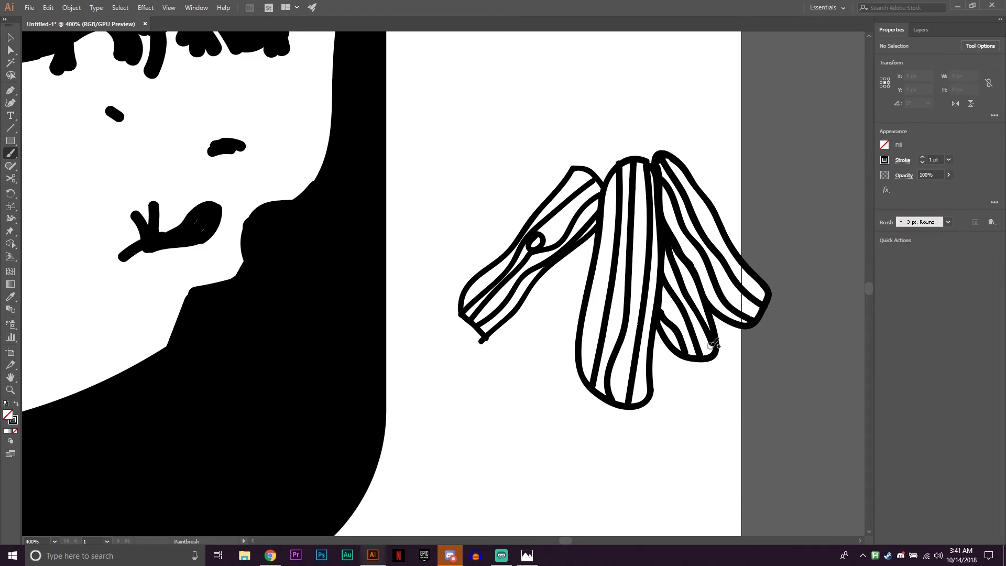
Group the three logs and move the pile onto the ground below the treeline
key("v")
key("ctrl+a")
key("ctrl+g")
key("ctrl+1")
left_click_drag(581, 293, 411, 253)
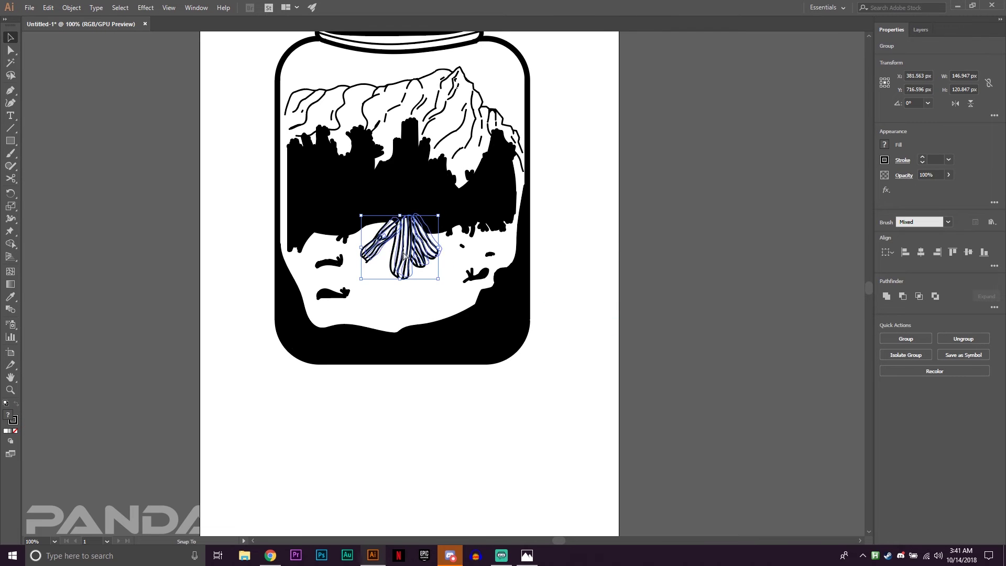
key("ctrl+shift+a")
key("b")
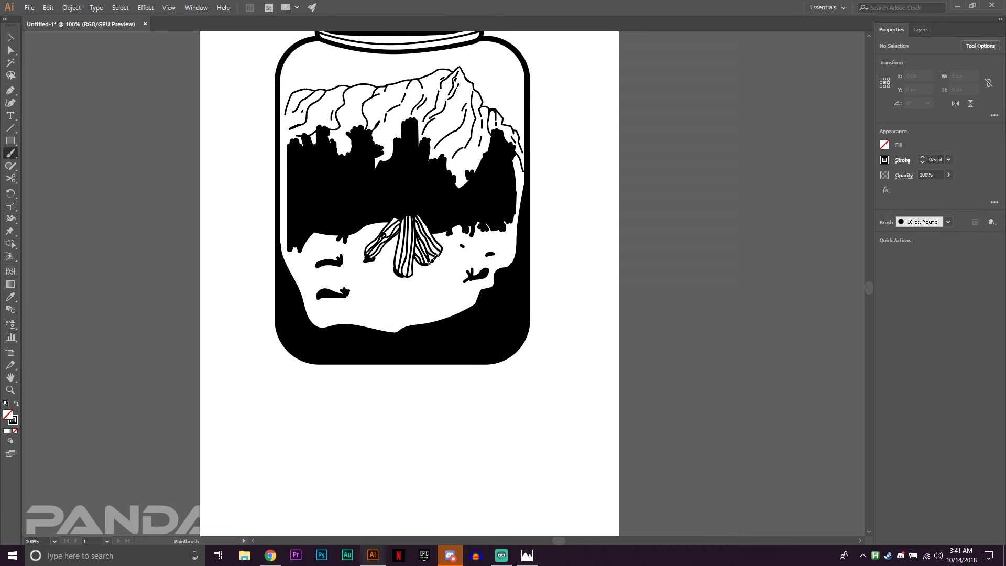
Paint a white 0.25 pt flame above the logs with a tall pointed tip
left_click(948, 159)
scroll(431, 272, "up", 4)
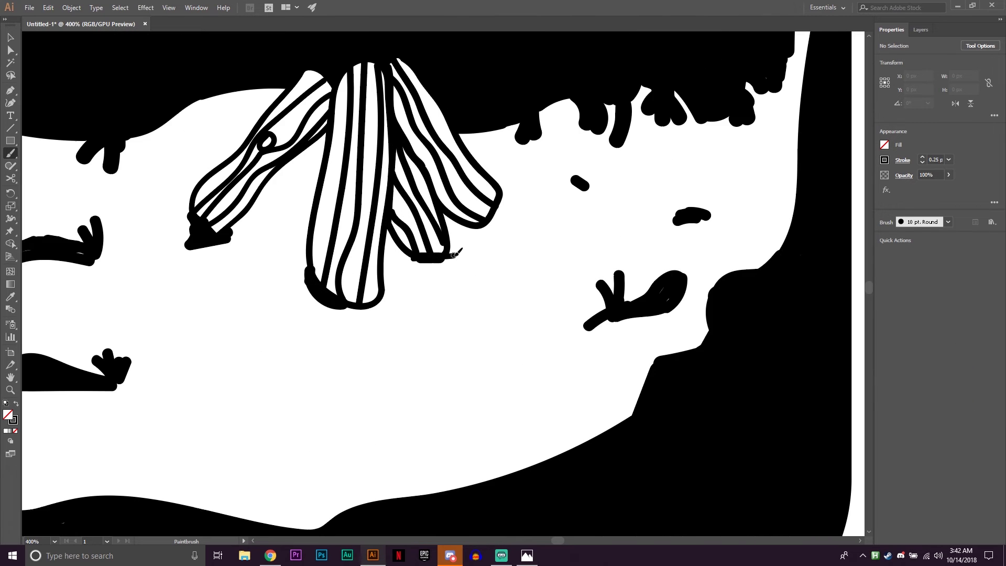
scroll(431, 272, "down", 2)
key("ctrl+z")
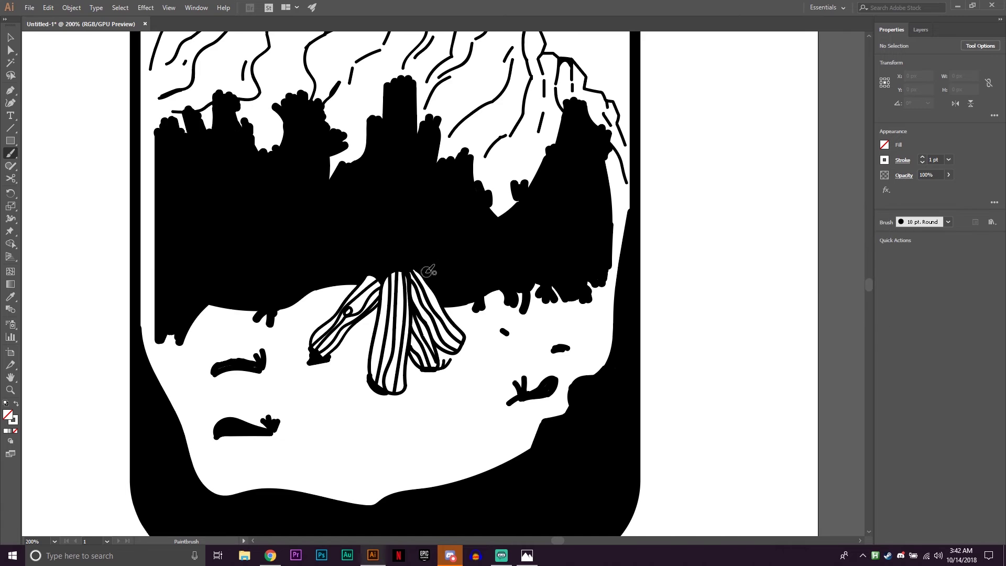
mouse_move(426, 278)
left_mouse_down()
mouse_move(445, 241)
mouse_move(411, 193)
left_mouse_up()
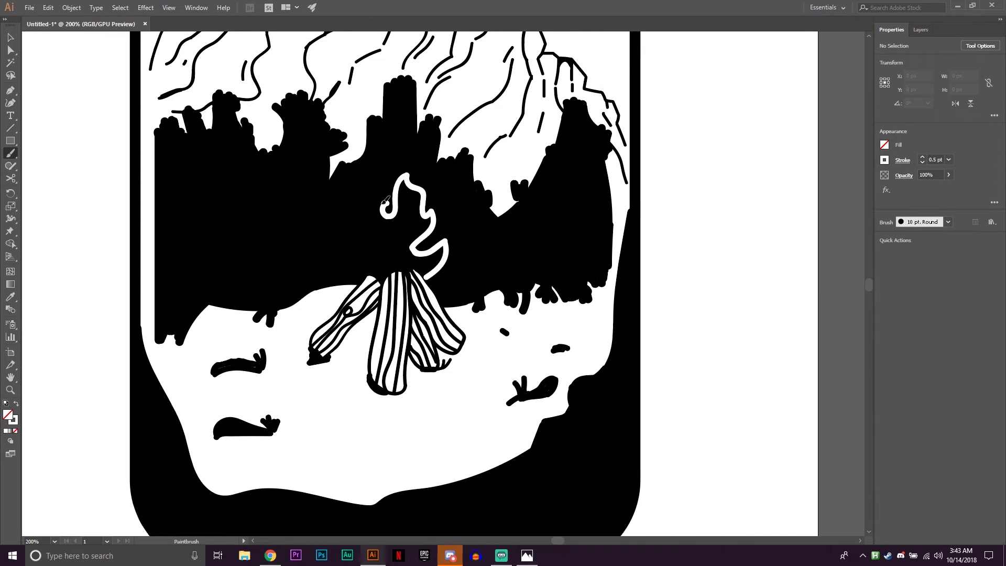
left_click_drag(372, 249, 359, 269)
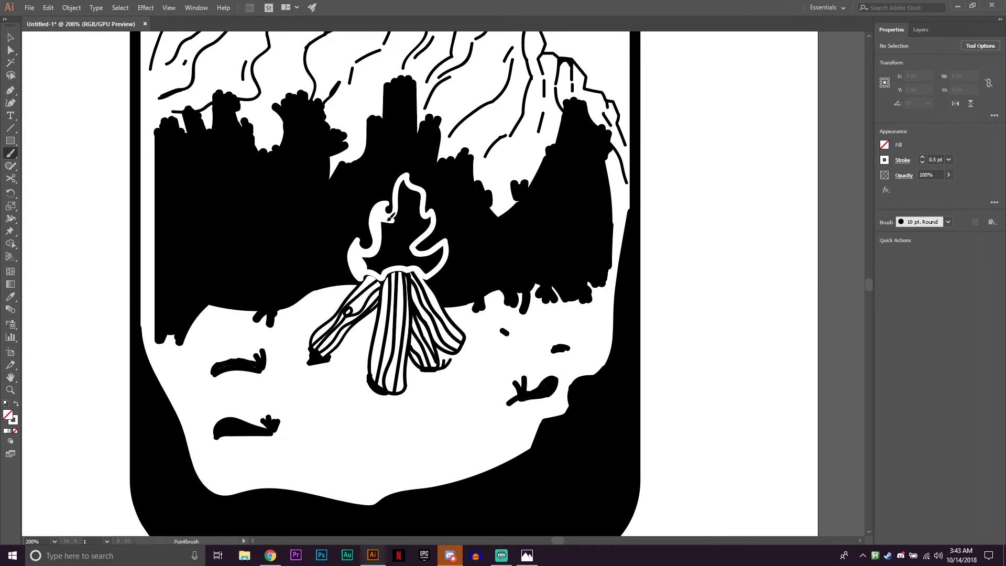
mouse_move(390, 217)
left_mouse_down()
mouse_move(422, 193)
mouse_move(427, 233)
mouse_move(407, 264)
mouse_move(448, 242)
mouse_move(409, 276)
mouse_move(347, 293)
mouse_move(406, 285)
left_mouse_up()
Return the stroke to 0.5 pt and add a white flame curl left of the fire
scroll(396, 242, "up", 2)
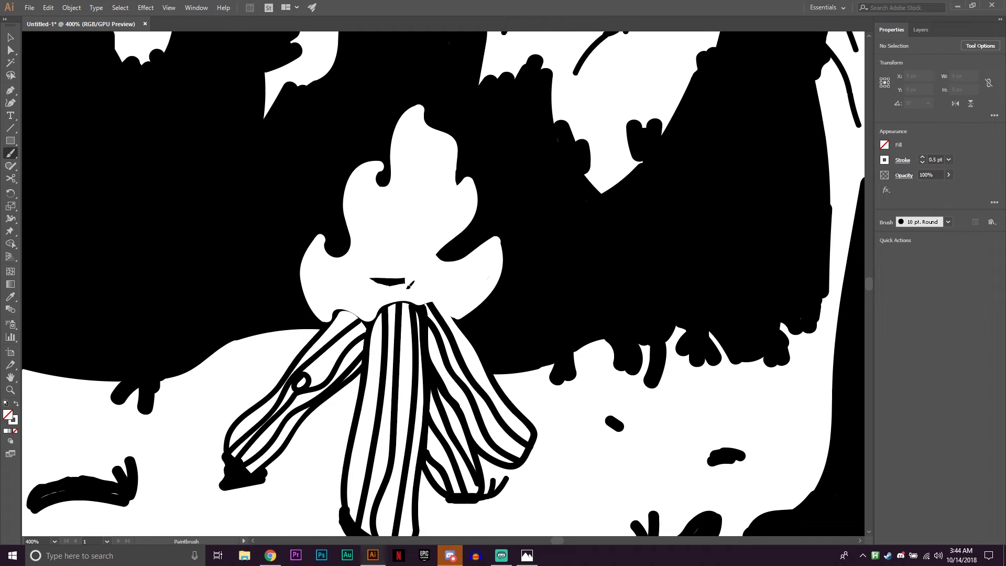
left_click(885, 162)
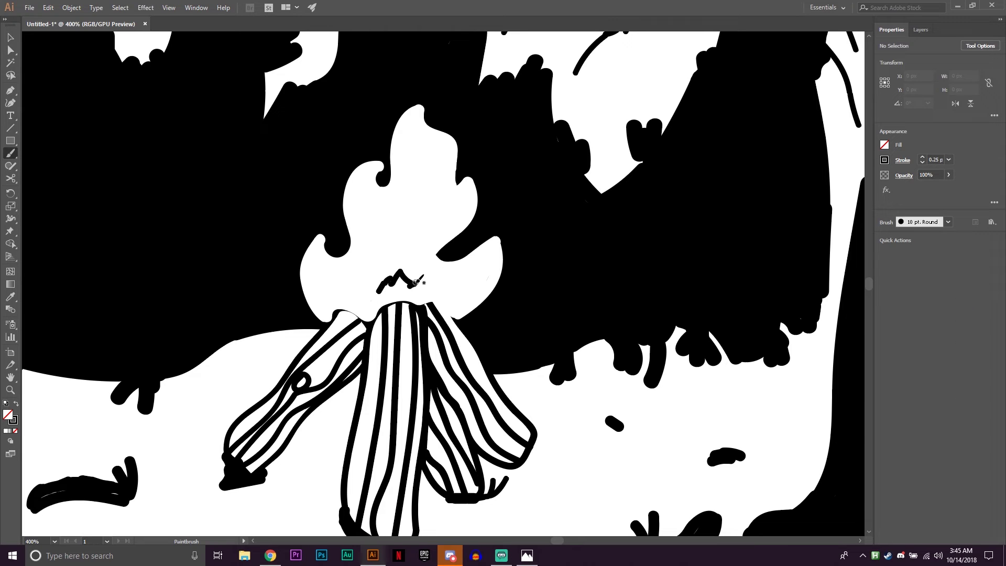
key("ctrl+minus")
left_click(921, 157)
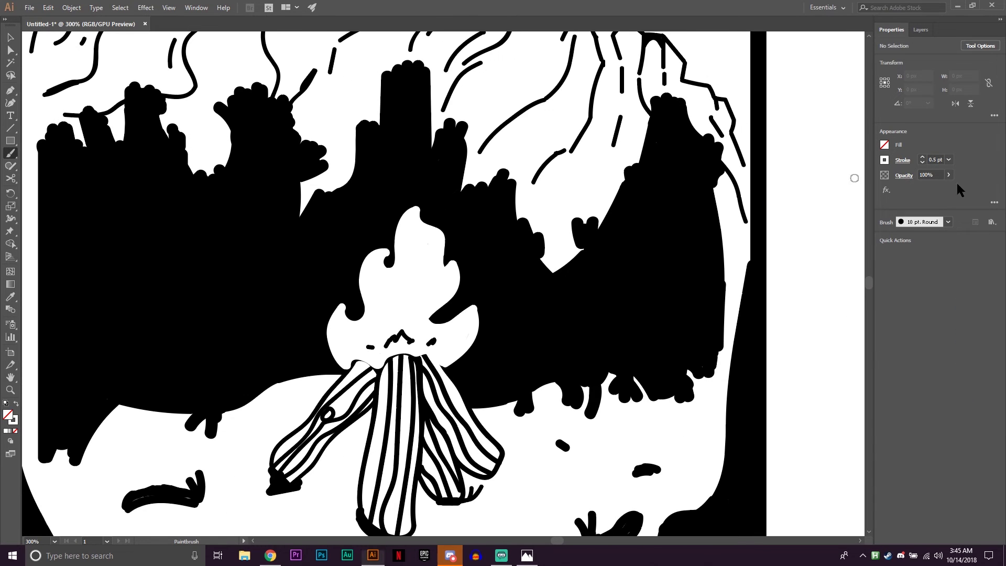
mouse_move(316, 330)
left_mouse_down()
mouse_move(322, 279)
mouse_move(330, 283)
left_mouse_up()
Add white highlight strokes, dots and blobs around the flame
left_click_drag(466, 242, 477, 294)
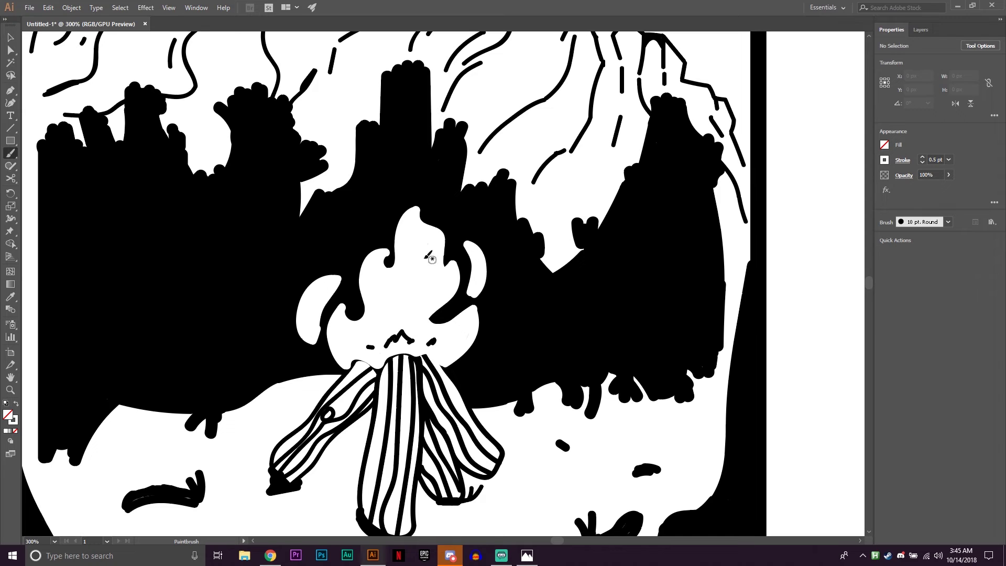
left_click_drag(394, 192, 375, 230)
left_click(403, 167)
left_click_drag(415, 176, 415, 184)
left_click_drag(349, 222, 347, 233)
left_click_drag(486, 353, 503, 318)
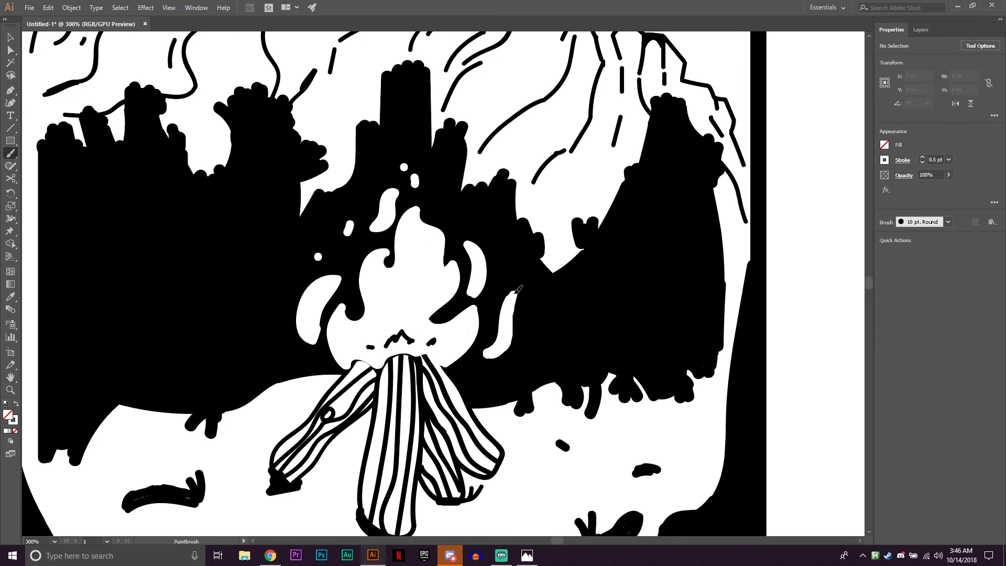
Save the drawing as 'campnabi'
scroll(505, 314, "down", 5)
key("ctrl+minus")
key("ctrl+s")
type("camp")
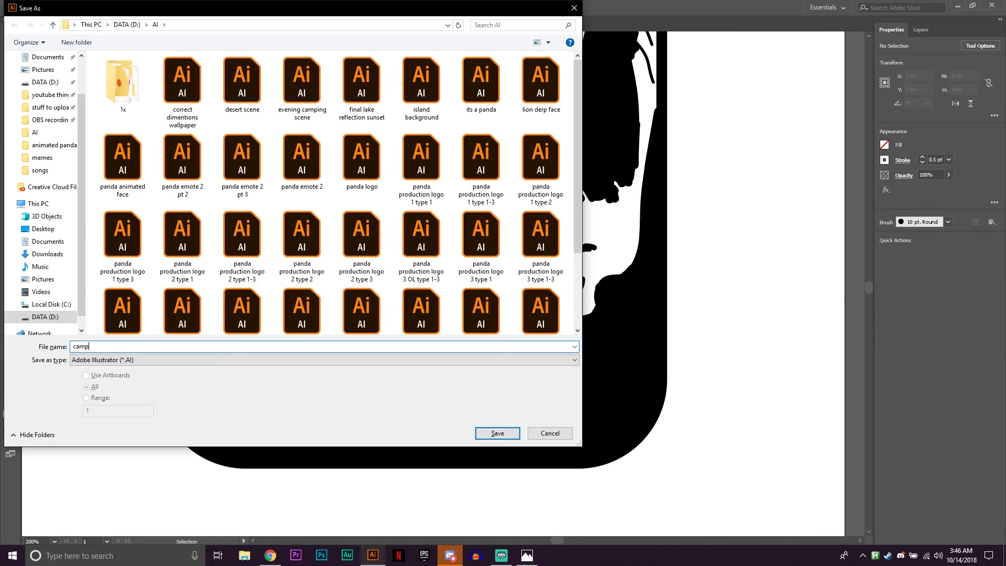
type("nabi")
key("Return")
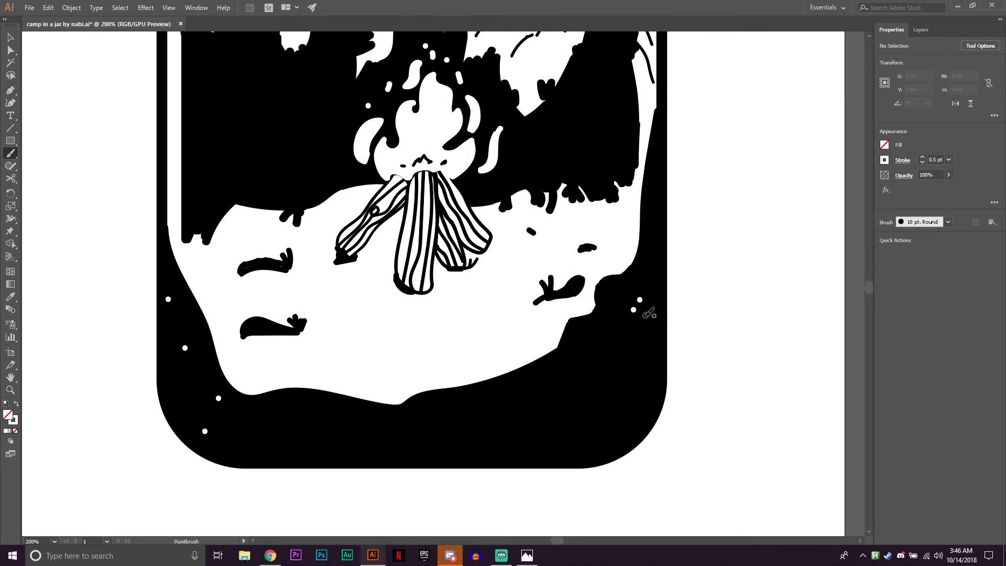
Dab white bubbles into the lower-right black liquid
left_click(947, 160)
left_click(605, 327)
left_click(563, 365)
left_click(595, 394)
left_click(551, 420)
left_click(614, 443)
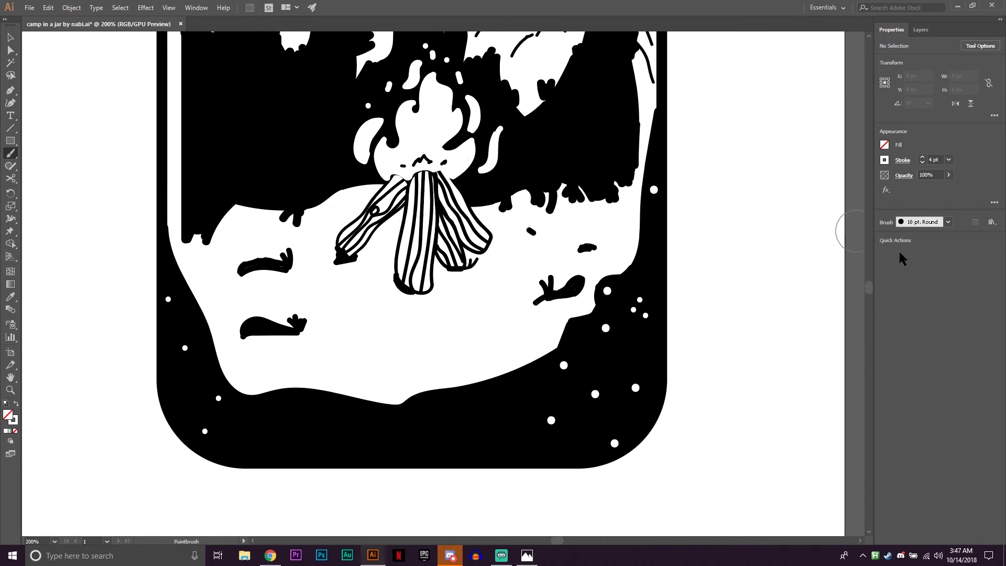
Add larger white bubbles across the jar bottom
left_click(502, 402)
left_click(292, 435)
left_click(948, 159)
left_click(935, 224)
left_click(366, 440)
left_click(406, 425)
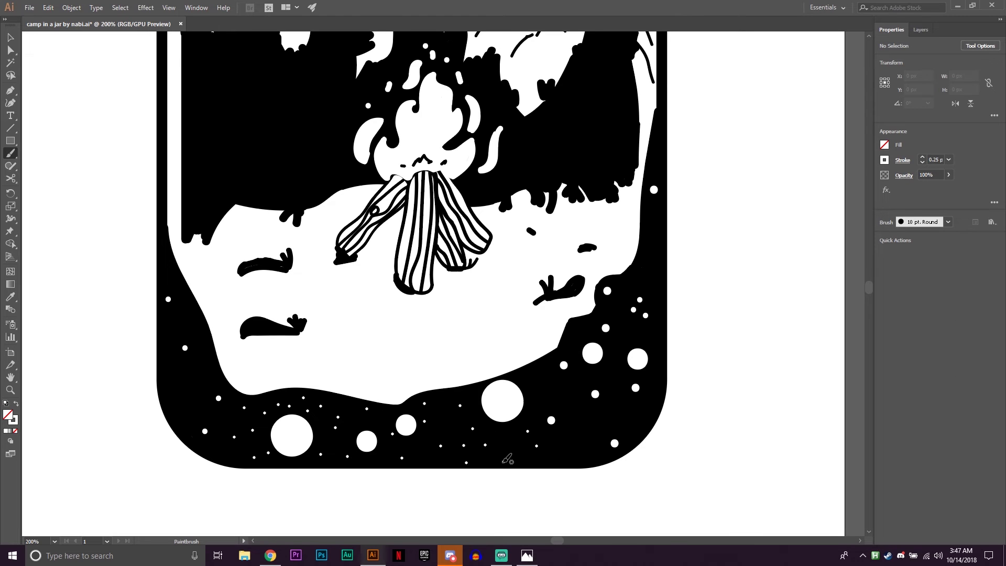
Sprinkle small white dots through the black liquid, especially on the left side
left_click(948, 159)
left_click(935, 182)
left_click(652, 277)
left_click(574, 413)
left_click(165, 260)
left_click(172, 384)
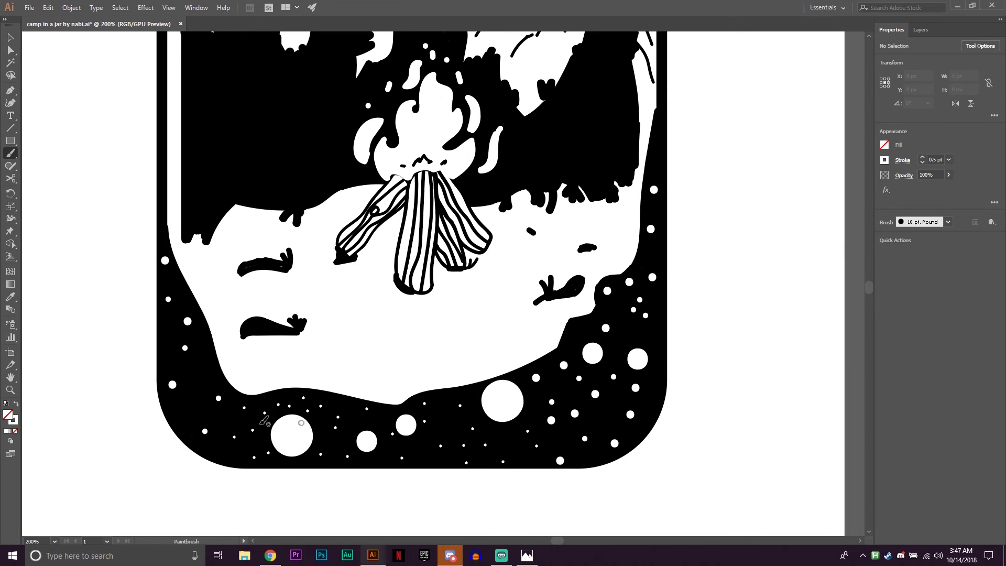
left_click(183, 425)
left_click(195, 392)
left_click(206, 363)
left_click(167, 331)
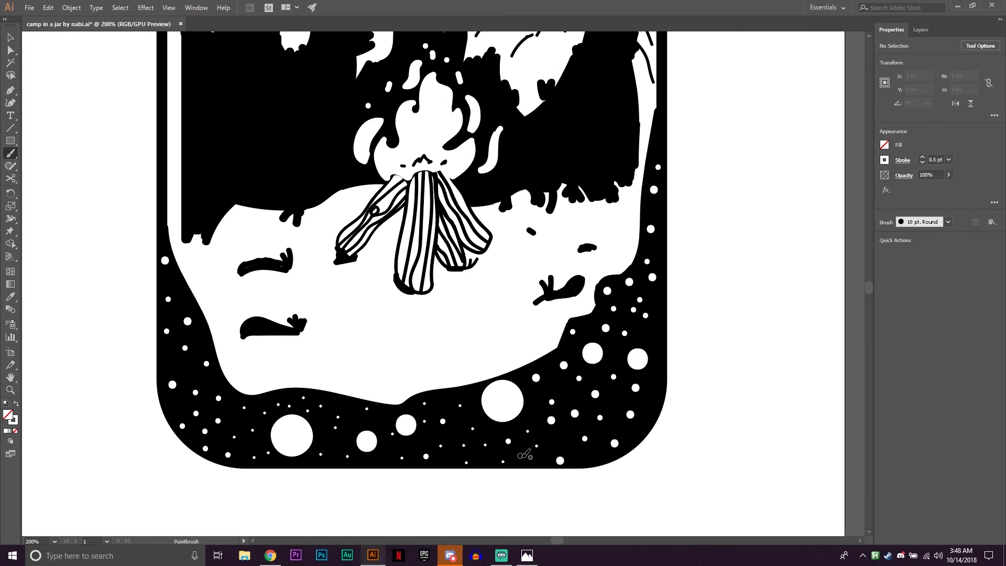
Paint a short Paintbrush stroke above the jar as the star's three-pronged arm shape
key("ctrl+minus")
scroll(410, 383, "up", 5)
mouse_move(276, 225)
left_mouse_down()
mouse_move(266, 245)
mouse_move(286, 246)
left_mouse_up()
key("v")
key("b")
key("v")
key("ctrl+plus")
key("ctrl+plus")
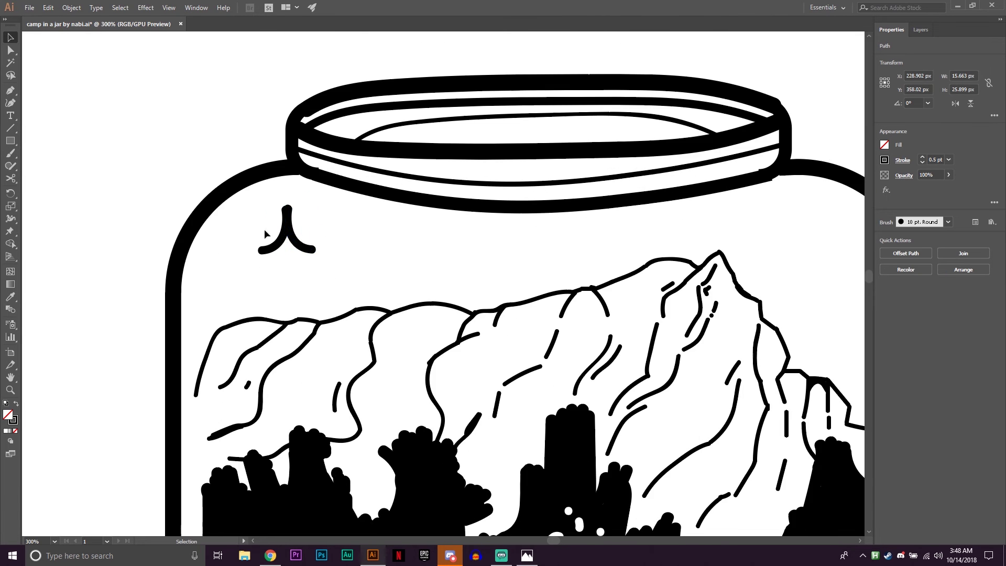
Duplicate the stroke, reflect it vertically and position it to complete a four-point star
key("ctrl+c")
key("ctrl+v")
left_click(970, 103)
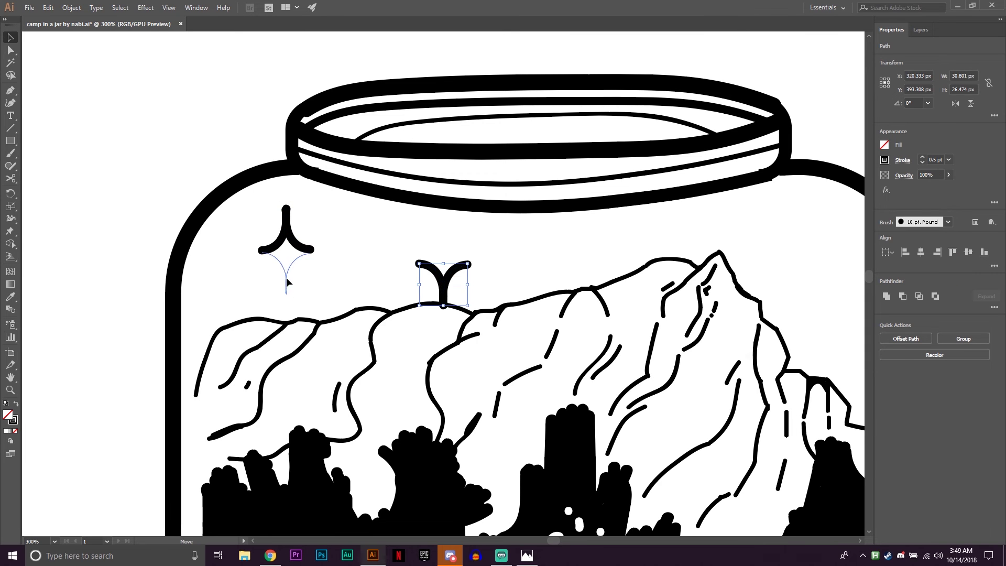
key("ctrl+shift+a")
key("b")
mouse_move(442, 283)
left_mouse_down()
mouse_move(287, 275)
mouse_move(774, 292)
left_mouse_up()
Paint a large 10 pt black dot as the moon above the jar lid
key("v")
left_click(285, 252)
key("ctrl+shift+a")
scroll(373, 200, "up", 5)
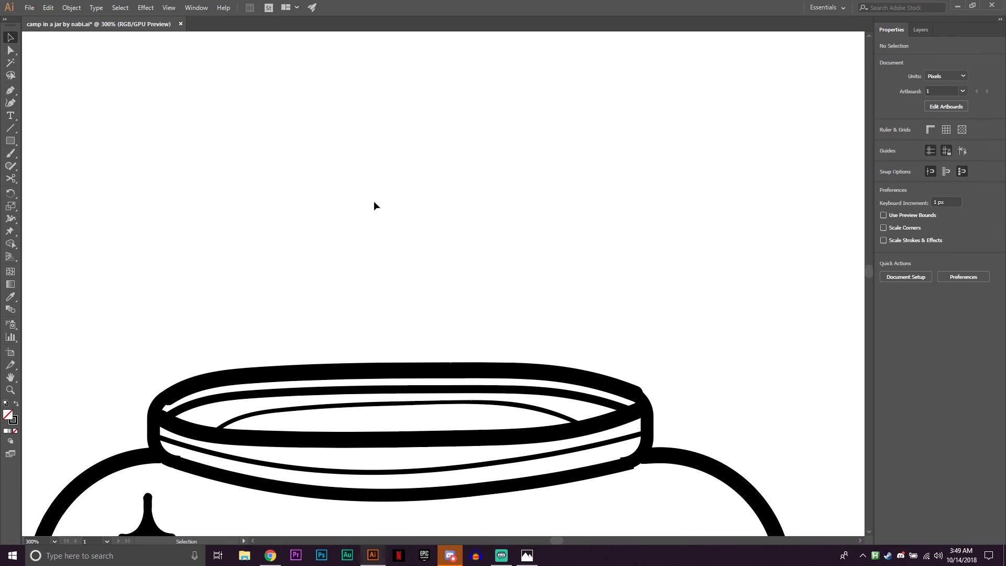
key("b")
key("bracketright")
key("bracketright")
key("bracketright")
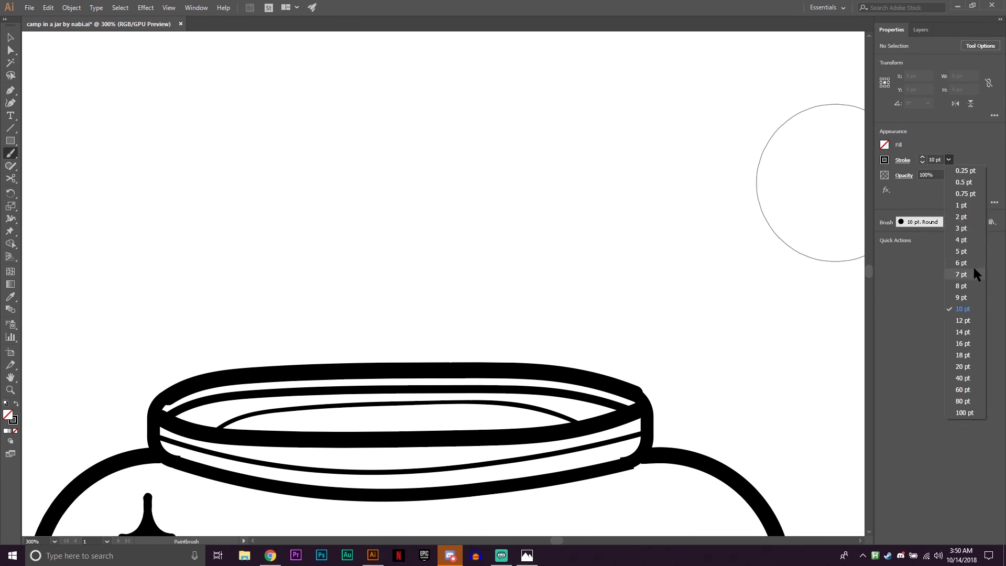
left_click(538, 174)
key("v")
Scatter star copies above the lid and near the moon, shrinking some
key("ctrl+v")
mouse_move(443, 284)
left_mouse_down()
mouse_move(353, 181)
mouse_move(216, 283)
left_mouse_up()
key("ctrl+v")
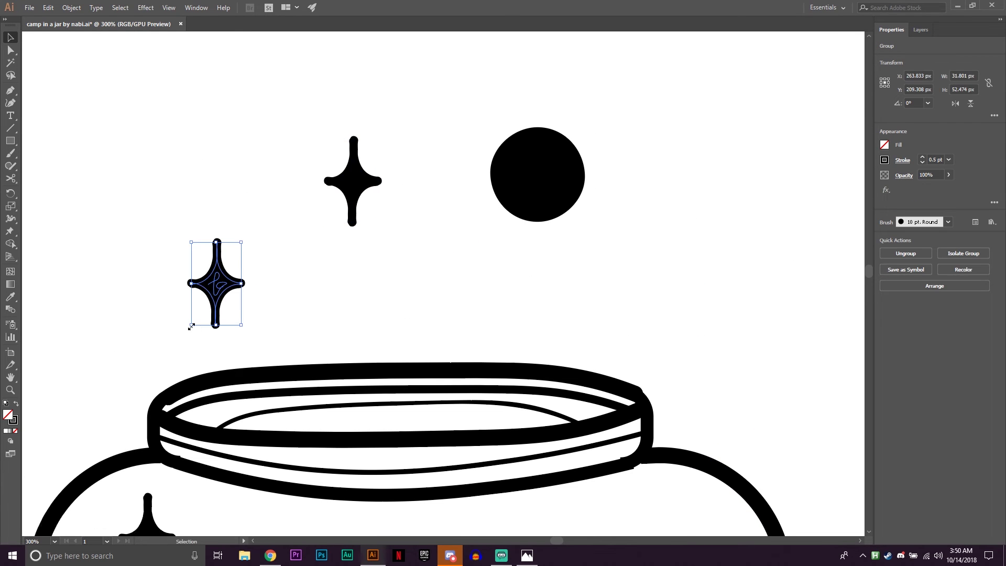
key("ctrl+v")
left_click_drag(444, 283, 646, 104)
left_click_drag(621, 148, 636, 118)
key("ctrl+v")
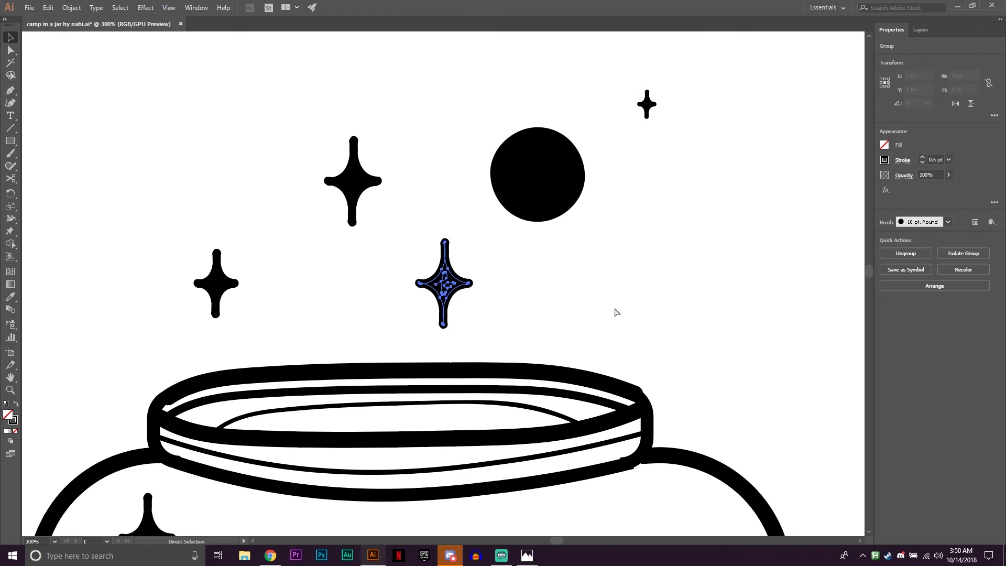
left_click_drag(417, 327, 450, 263)
left_click_drag(410, 333, 410, 333)
Add more star copies, including a large one right of the moon and a small one left of centre
key("ctrl+v")
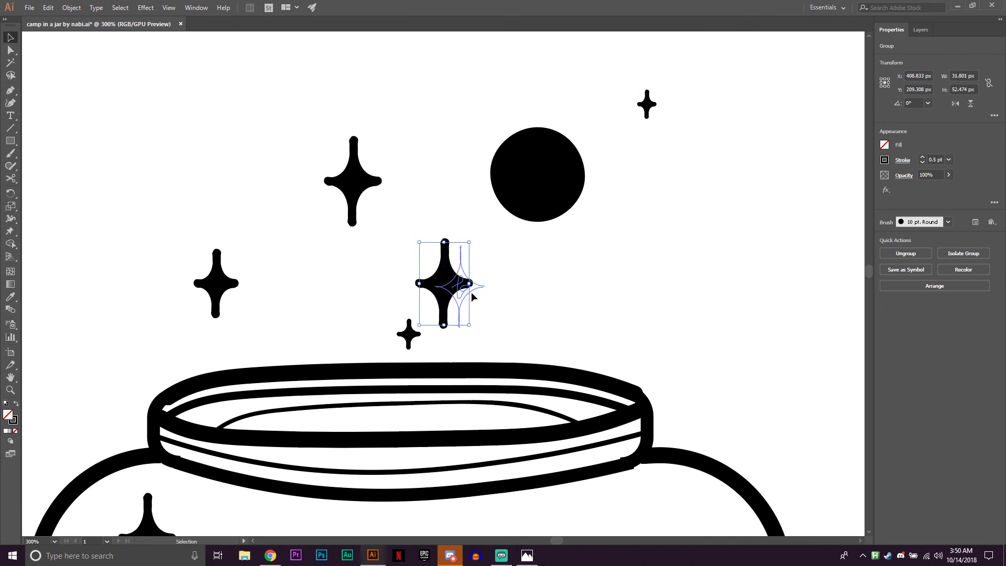
mouse_move(445, 281)
left_mouse_down()
mouse_move(509, 309)
mouse_move(589, 281)
mouse_move(582, 333)
left_mouse_up()
key("ctrl+v")
key("ctrl+v")
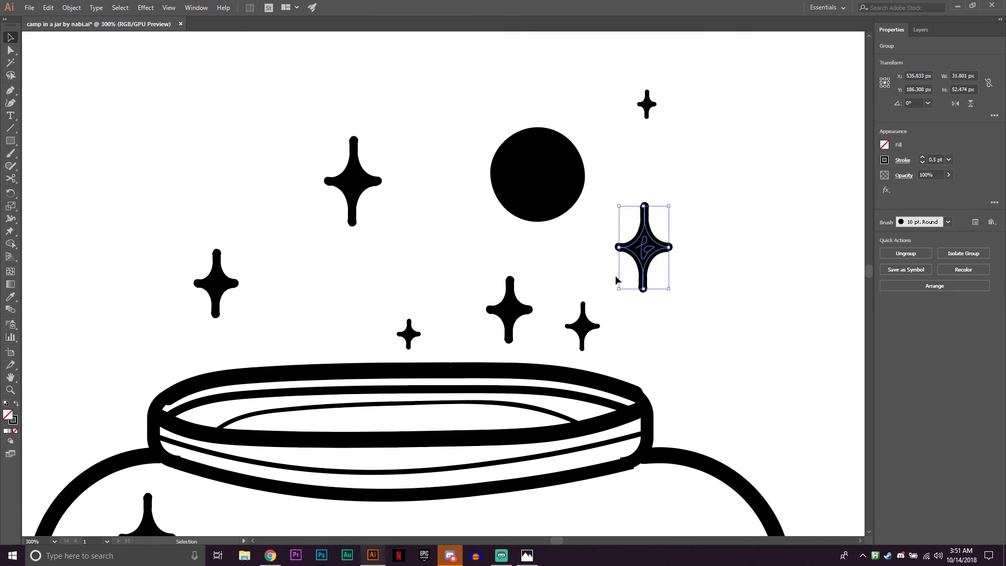
left_click_drag(644, 245, 630, 247)
key("ctrl+v")
mouse_move(323, 344)
left_mouse_down()
mouse_move(309, 306)
mouse_move(336, 298)
left_mouse_up()
left_click(402, 282)
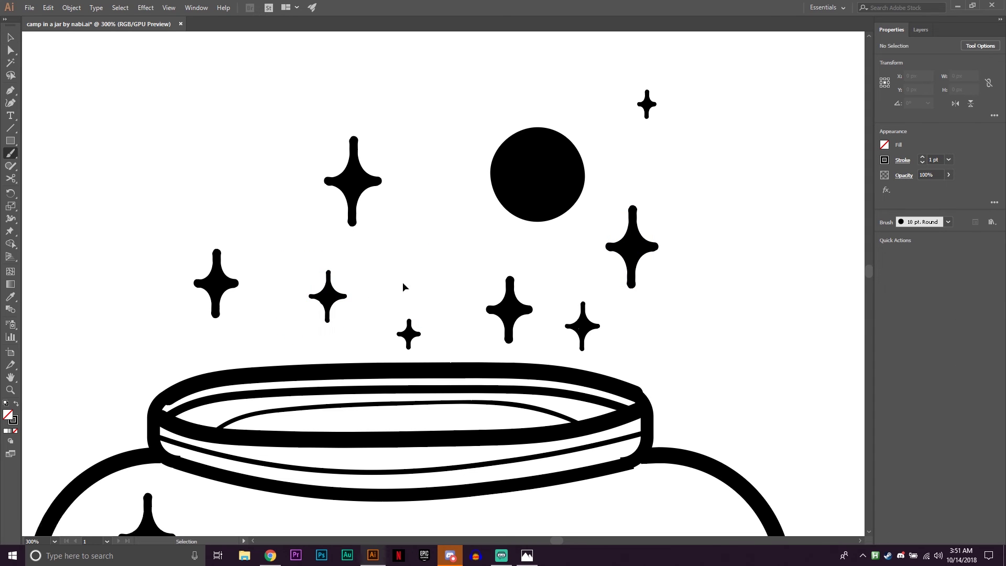
left_click(328, 296)
key("ctrl+0")
Move the whole jar artwork group lower on the page
left_click(411, 350)
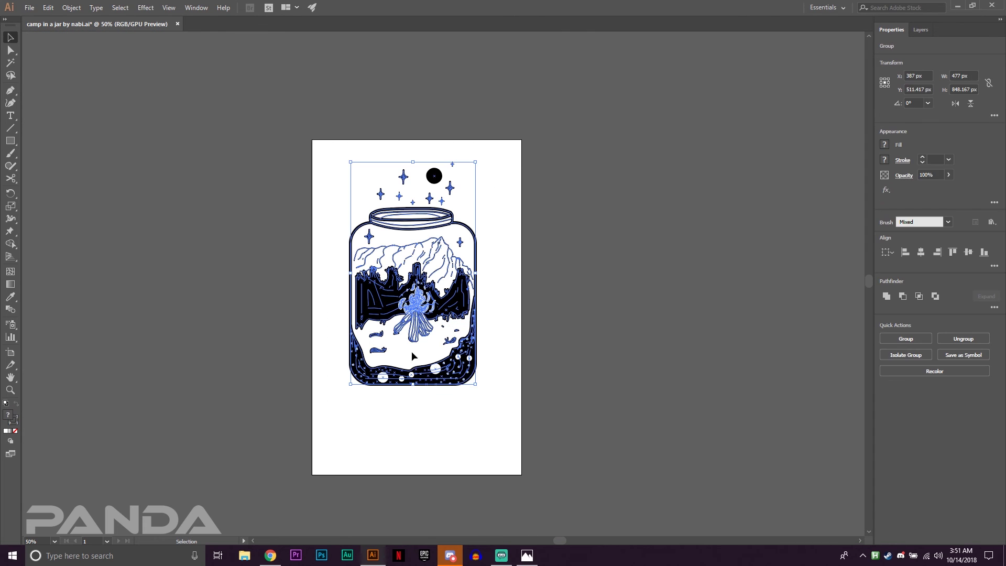
left_click(168, 8)
left_click(212, 214)
left_click_drag(403, 309, 407, 345)
scroll(408, 346, "up", 2)
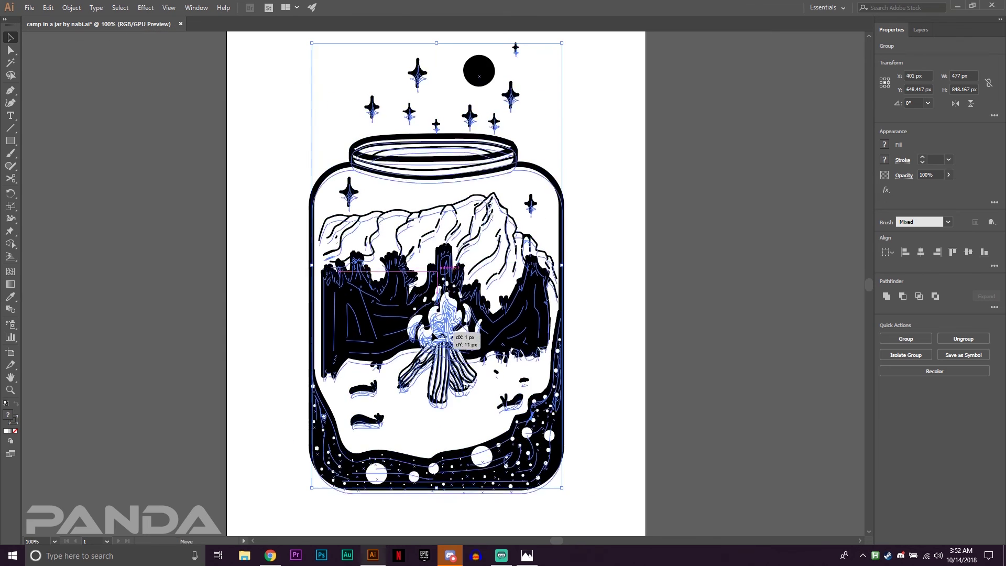
scroll(367, 335, "down", 1)
left_click(273, 329)
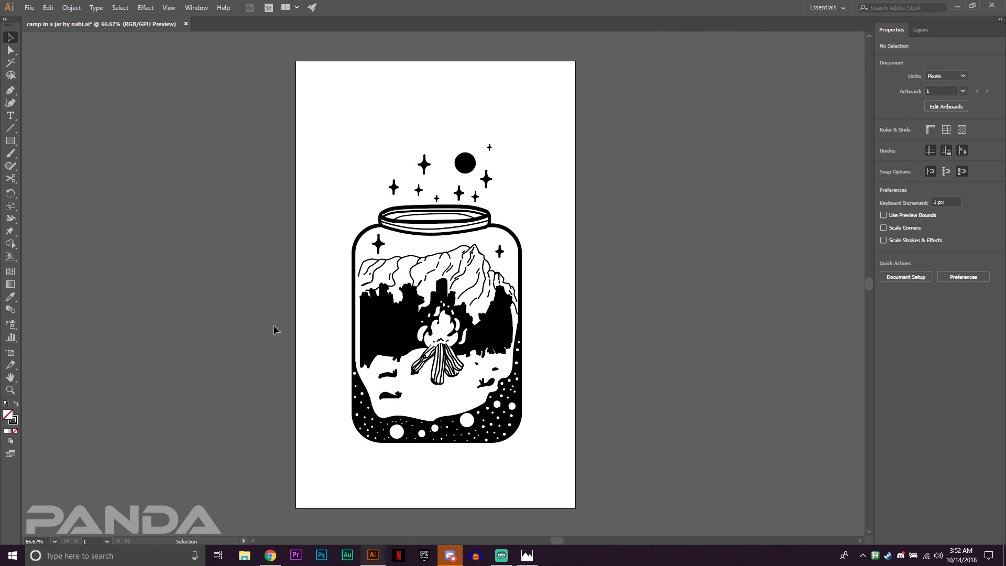
Give the background rectangle a linear gradient fill and edit its stop colours
left_click(329, 333)
left_click(884, 145)
left_click(790, 218)
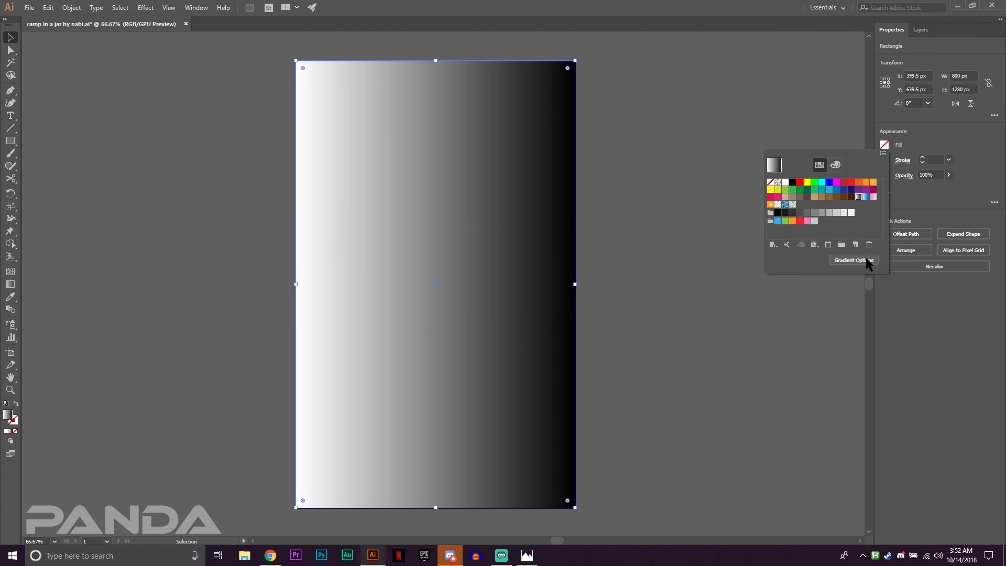
left_click(866, 263)
double_click(678, 341)
left_click_drag(677, 341, 709, 341)
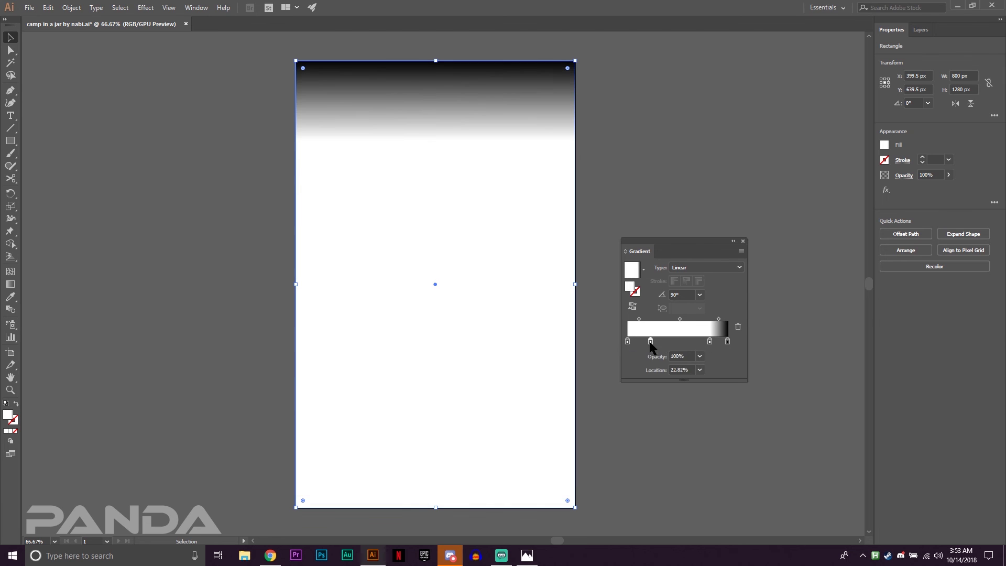
double_click(627, 340)
left_click(608, 433)
Send the background rectangle behind the jar and add a grey middle gradient stop
left_click(920, 29)
key("ctrl+shift+bracketleft")
double_click(676, 341)
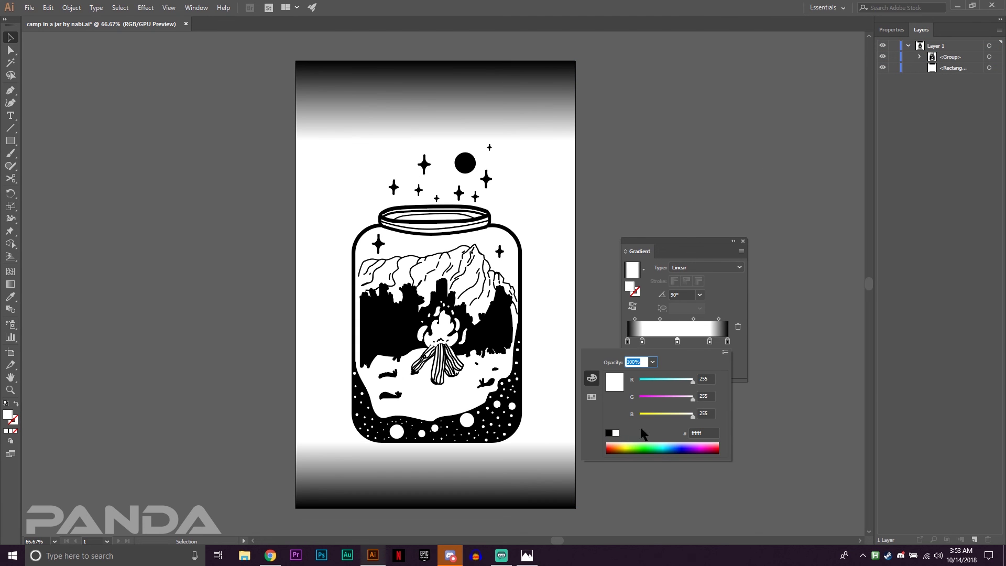
left_click(591, 397)
left_click(661, 414)
Shift the gradient midpoint, remove the grey stop, and resize the background rectangle
left_click_drag(693, 318, 702, 319)
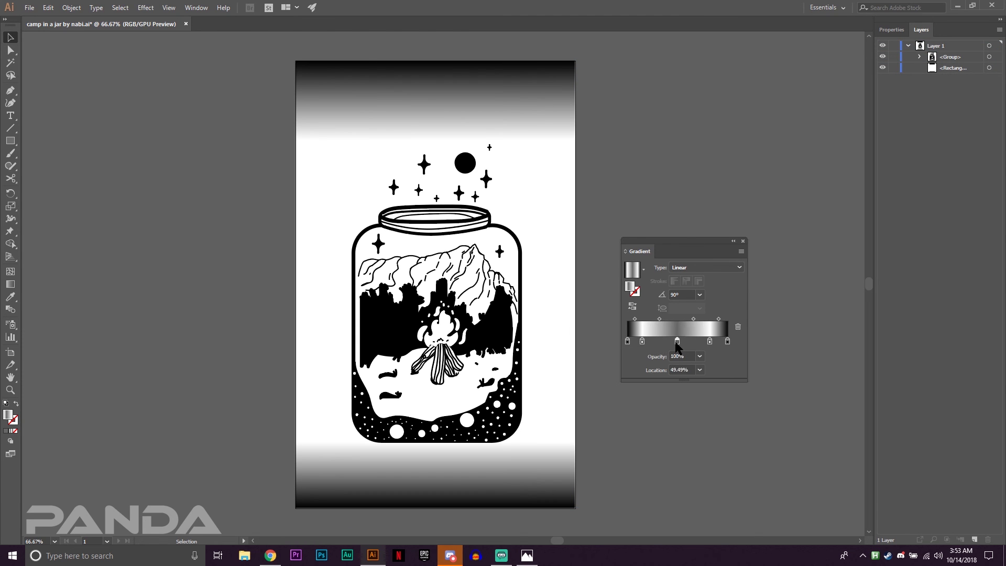
double_click(677, 340)
left_click(645, 405)
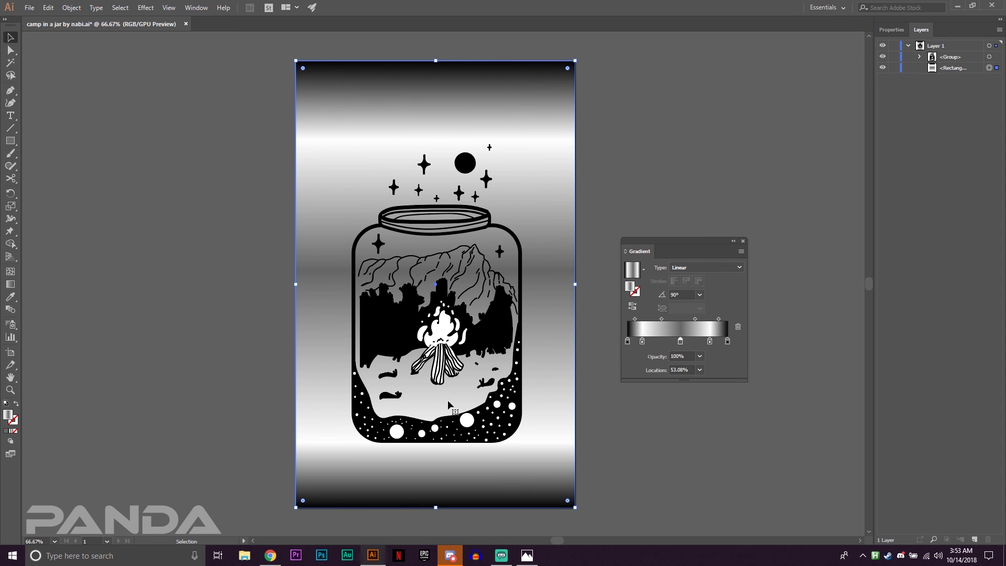
left_click_drag(680, 340, 739, 326)
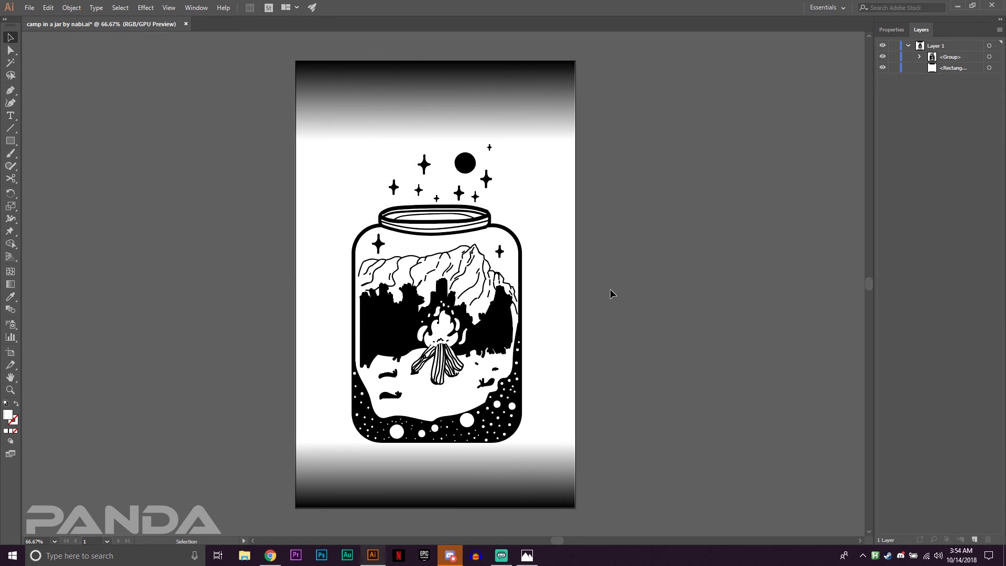
left_click_drag(435, 507, 438, 510)
left_click(579, 337)
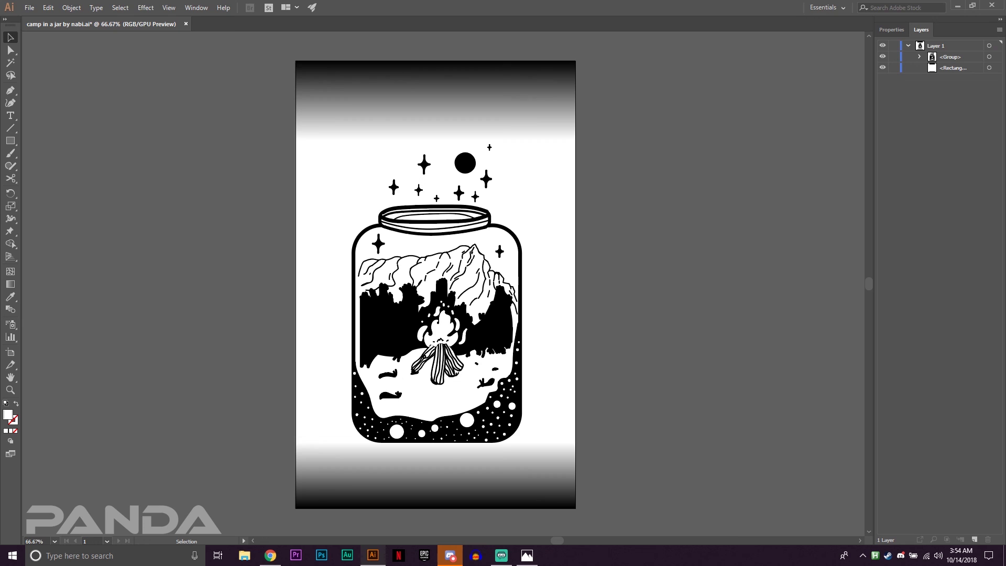